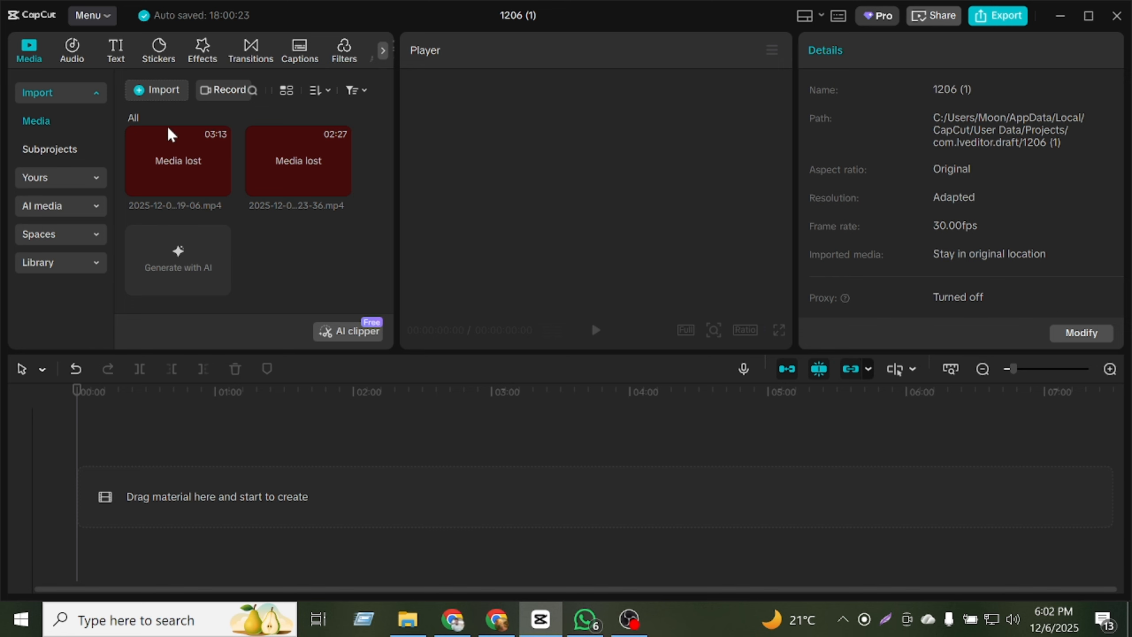
Import both videos from the "how to create bd jobs accounts" folder inside Unused Videos on the Personal (F:) drive.
left_click(162, 91)
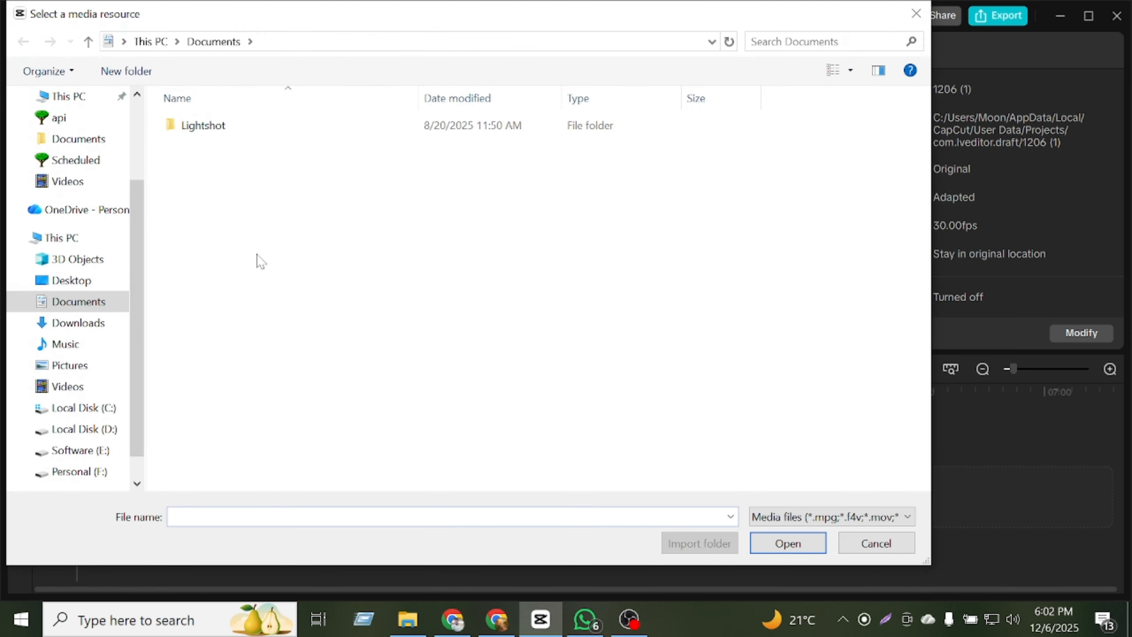
left_click(71, 244)
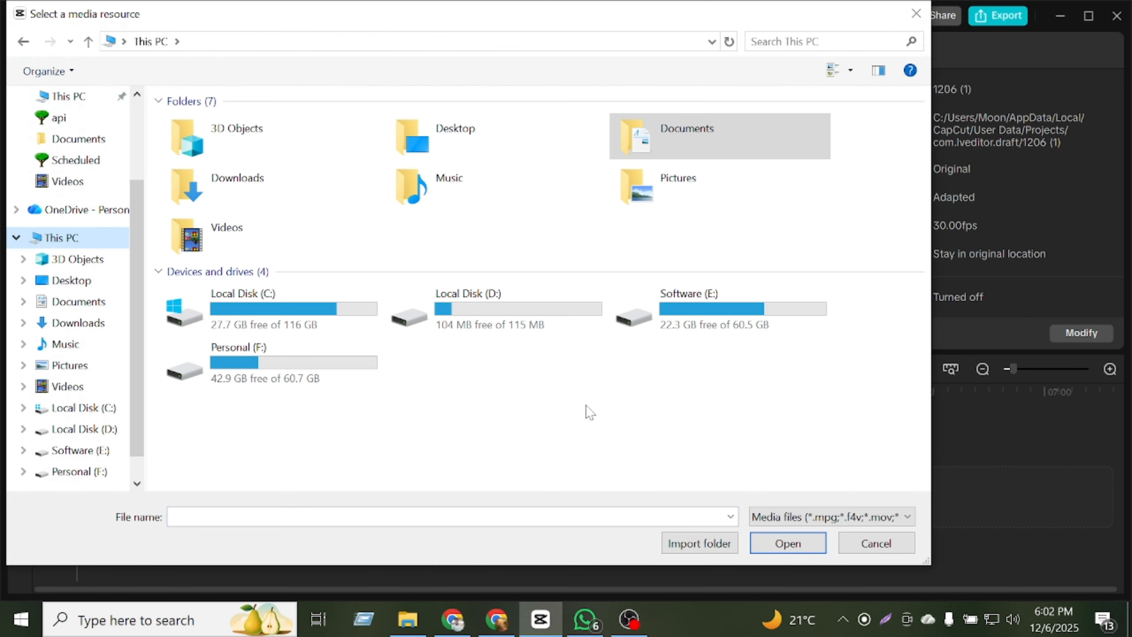
double_click(316, 361)
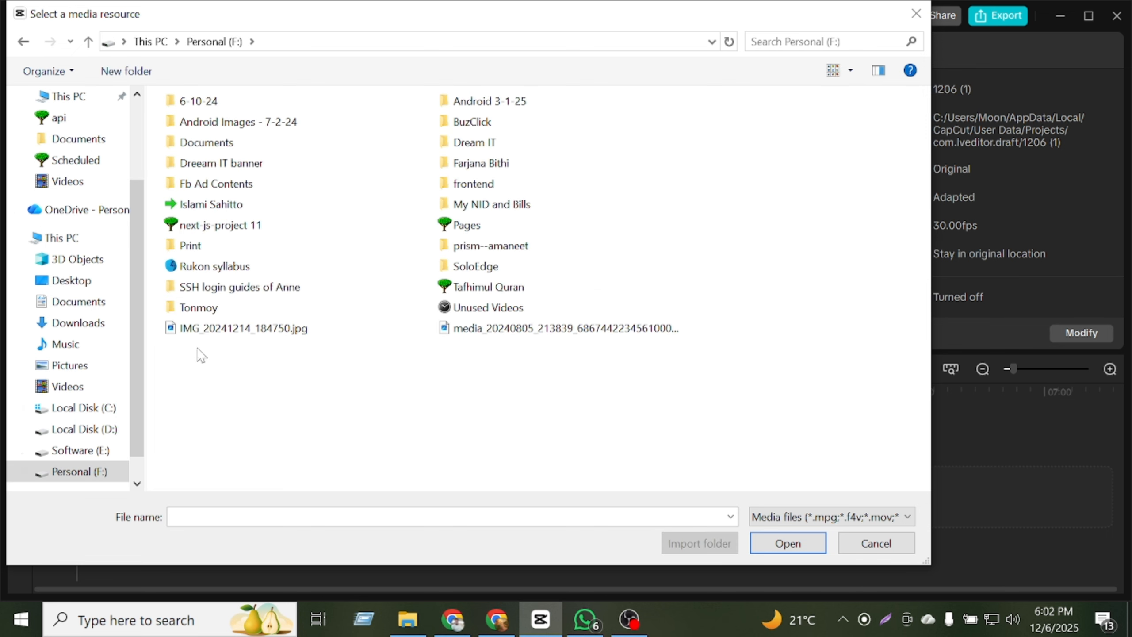
left_click(78, 450)
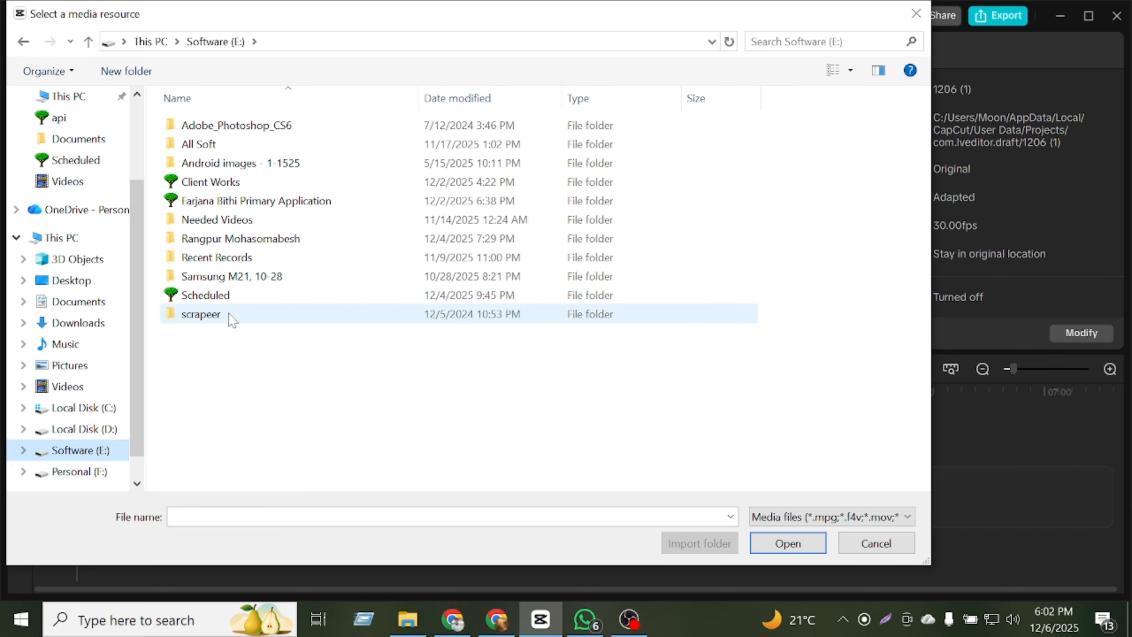
left_click(84, 471)
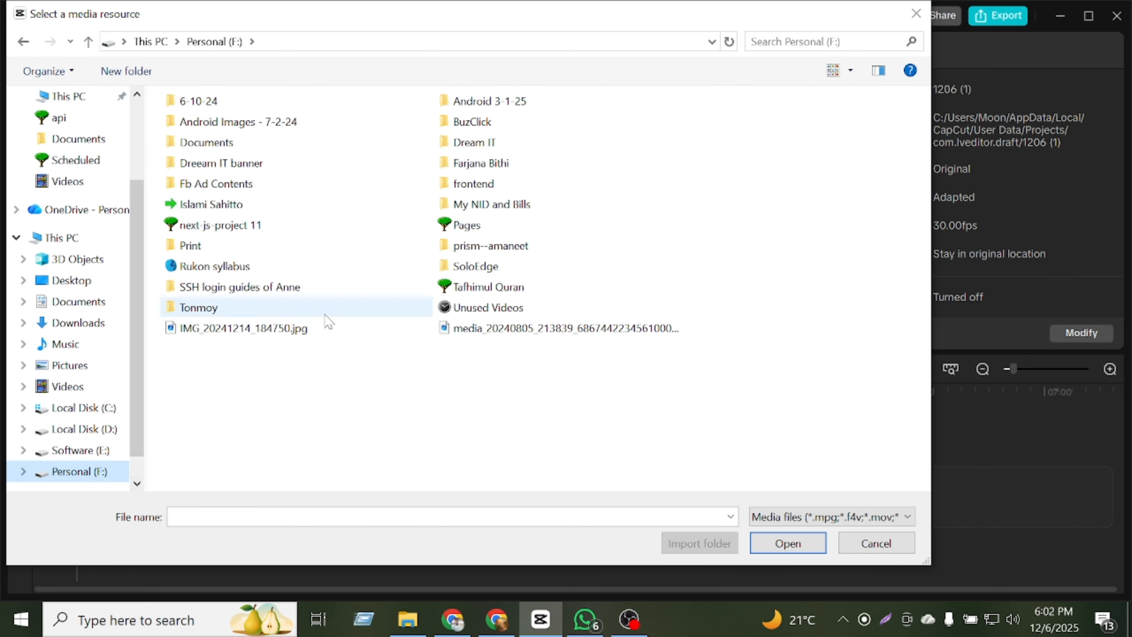
double_click(495, 308)
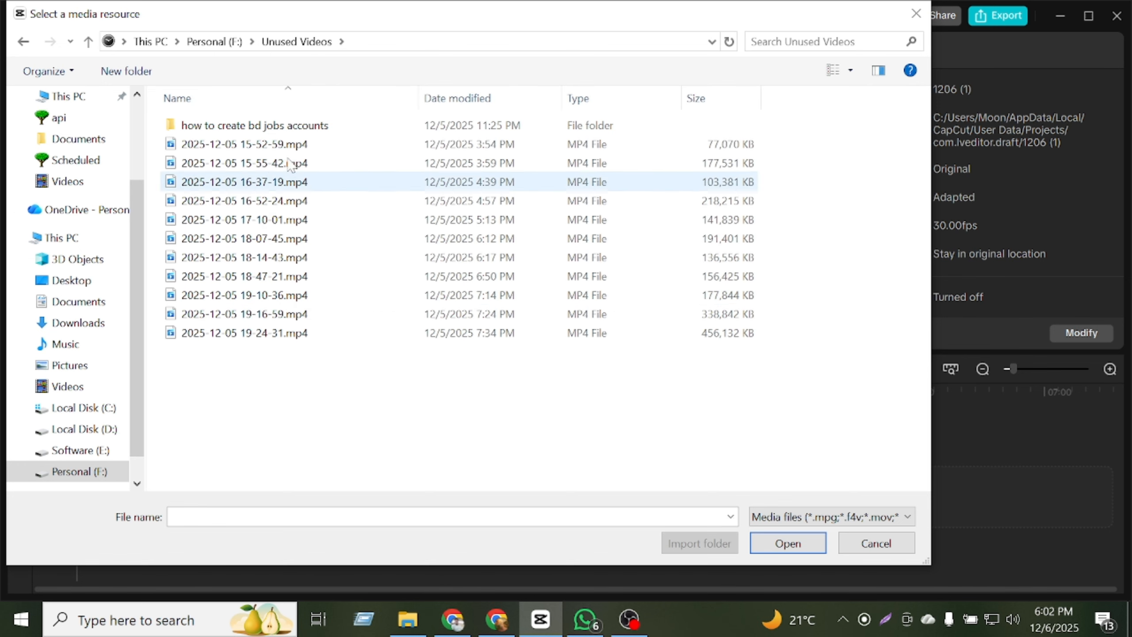
double_click(296, 126)
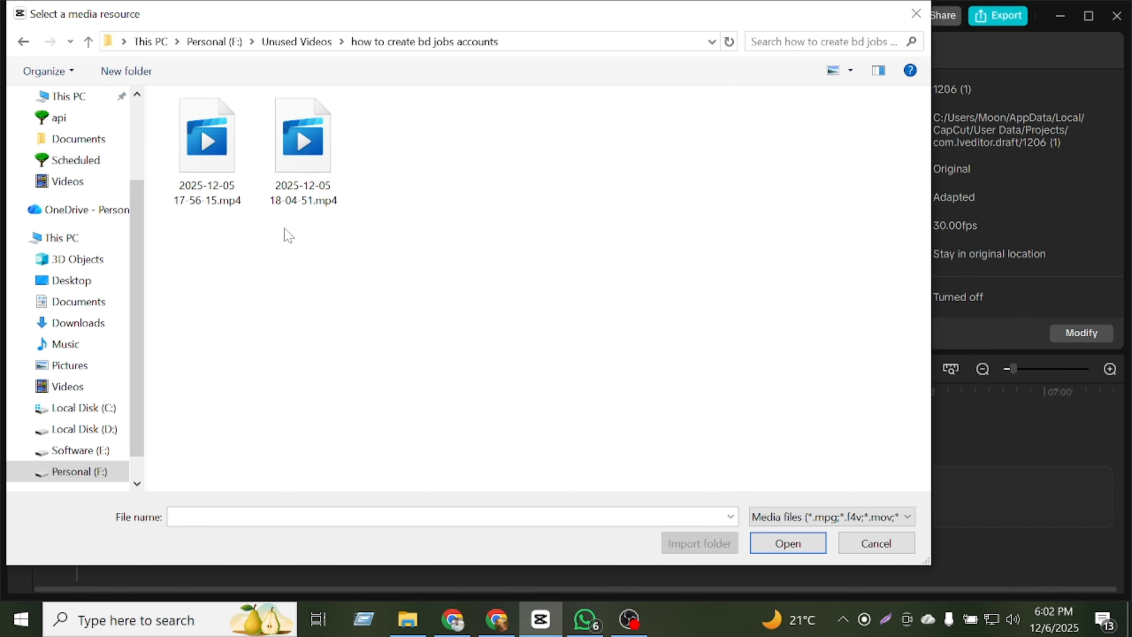
left_click(227, 173)
left_click(313, 182, "ctrl")
left_click(802, 544)
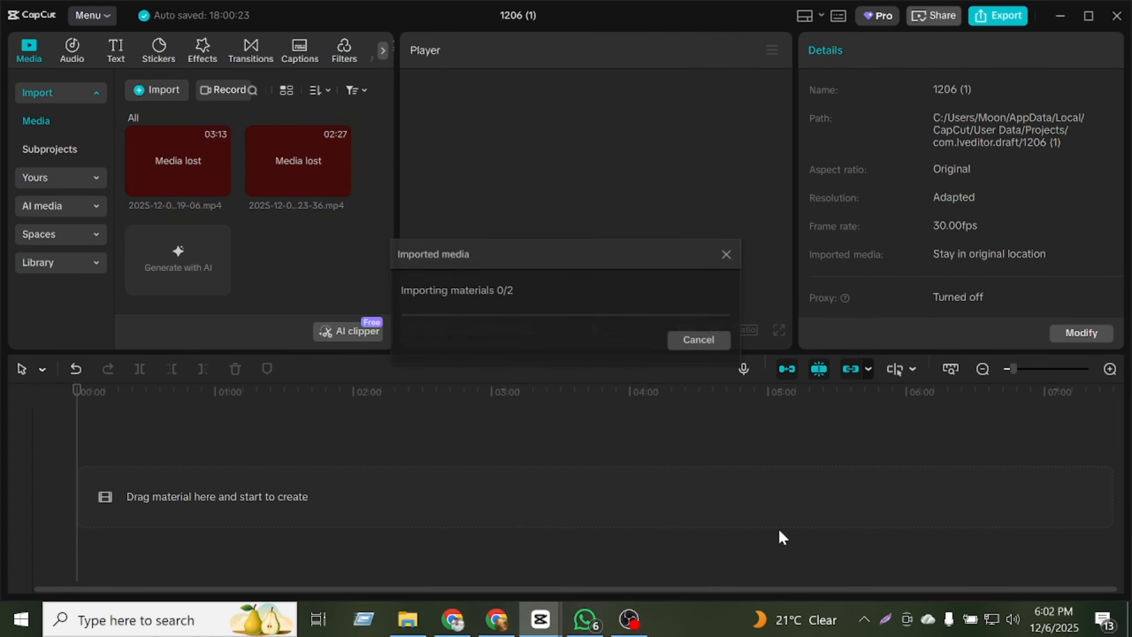
Place both imported videos one after the other on the timeline, dismiss the chat notification and select the clips.
left_click_drag(160, 175, 127, 461)
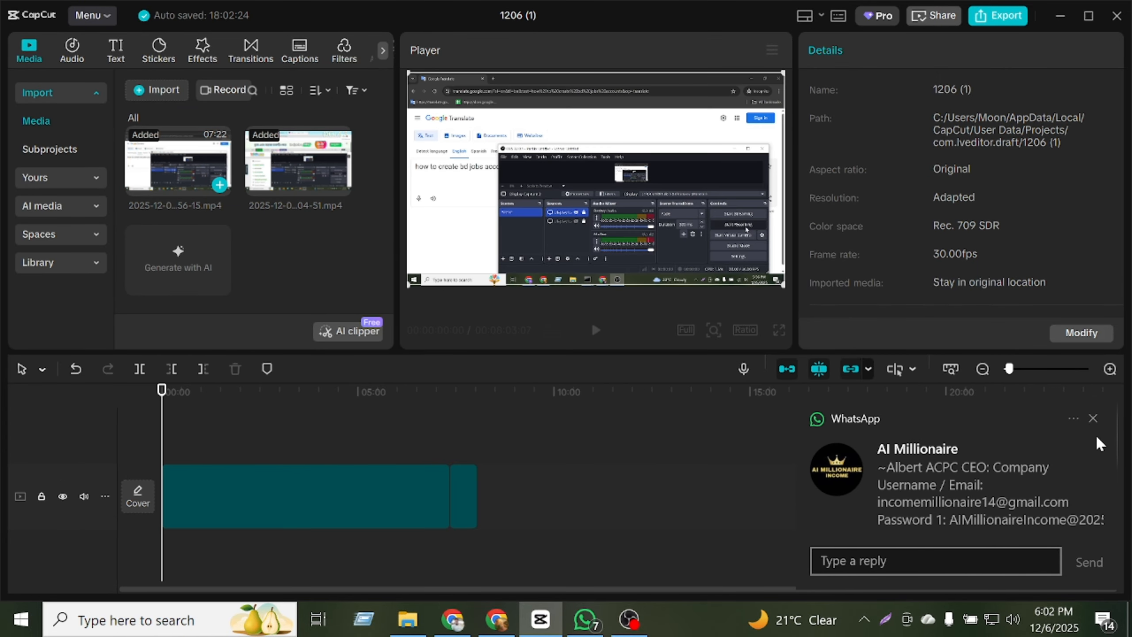
left_click(1092, 418)
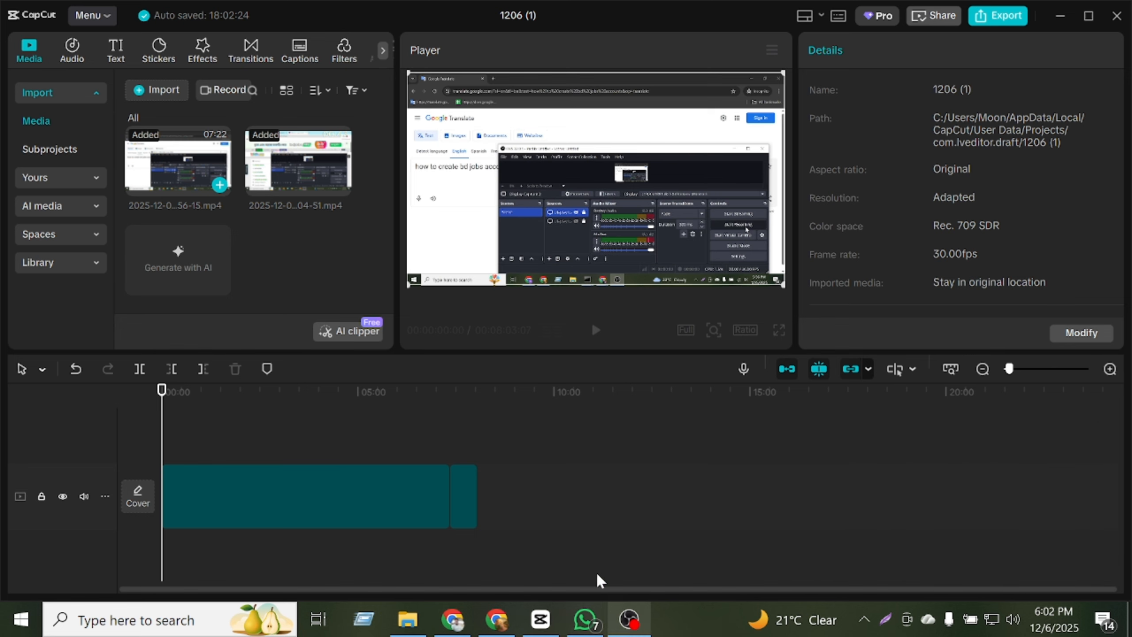
left_click(420, 490)
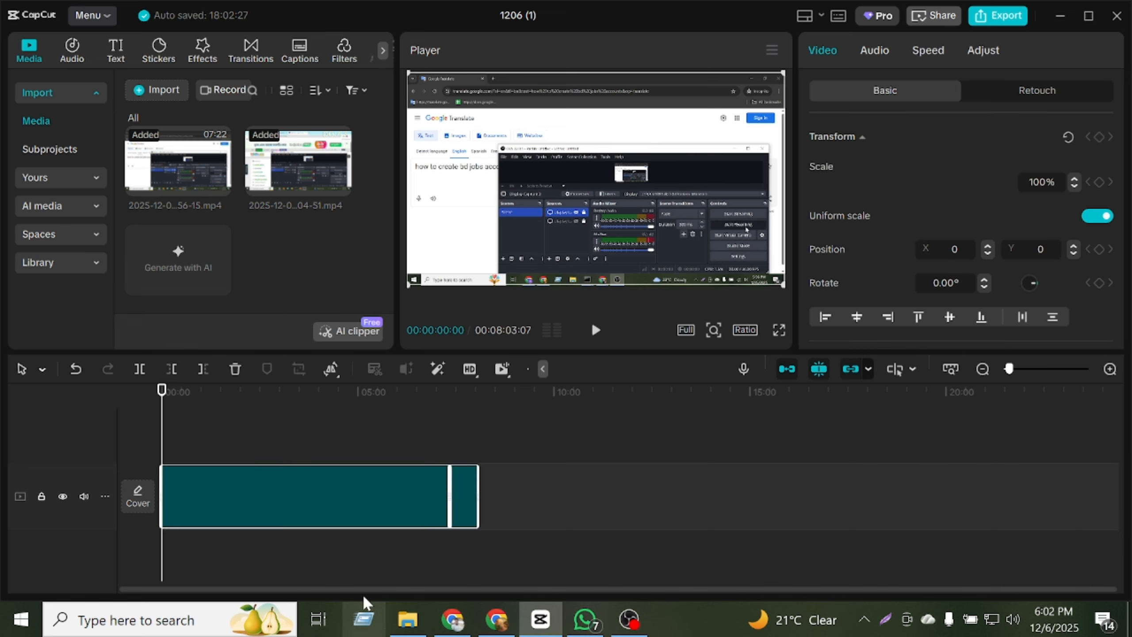
Preview the first seconds of the video and return the playhead to the start.
left_click(598, 332)
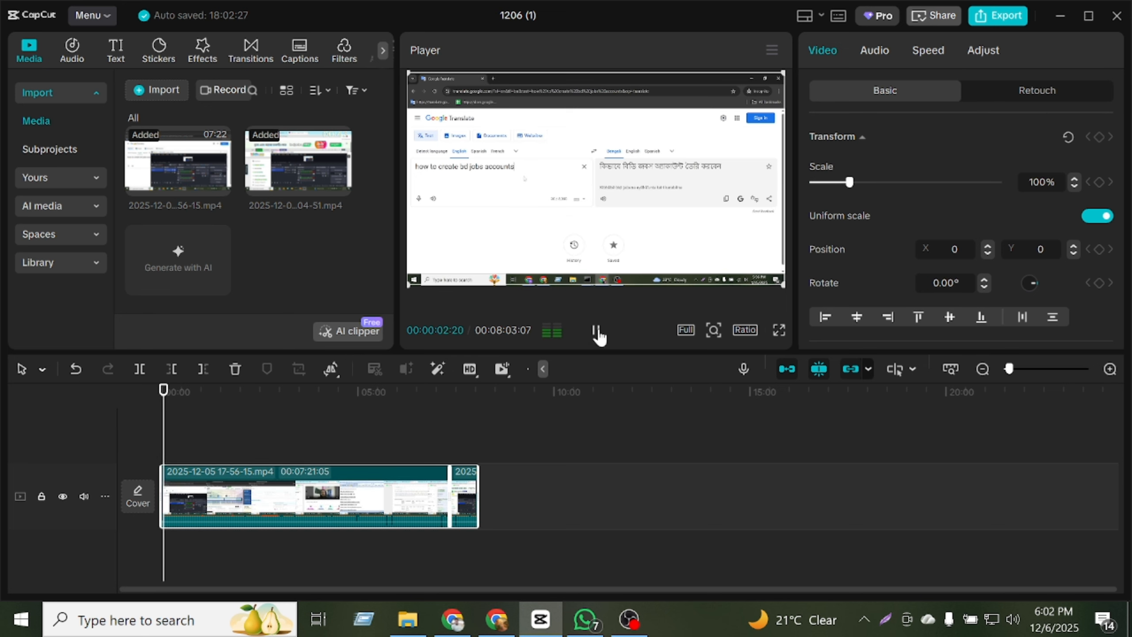
left_click(597, 333)
left_click(161, 392)
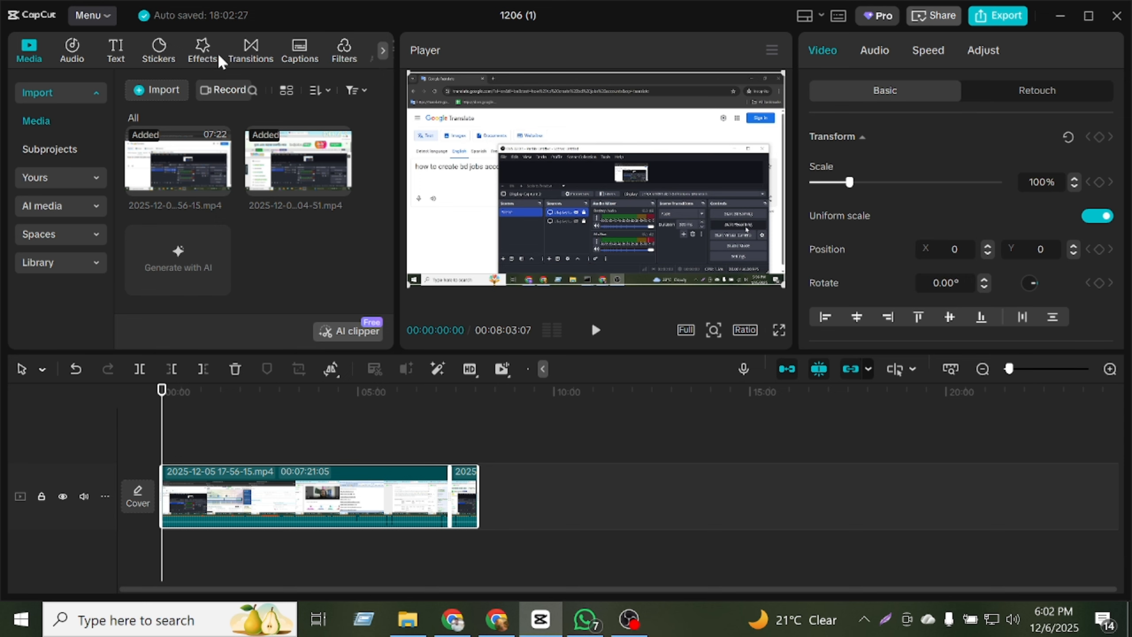
Search the effects for "income" and add the Dollar Shower effect above the beginning of the first clip.
left_click(203, 52)
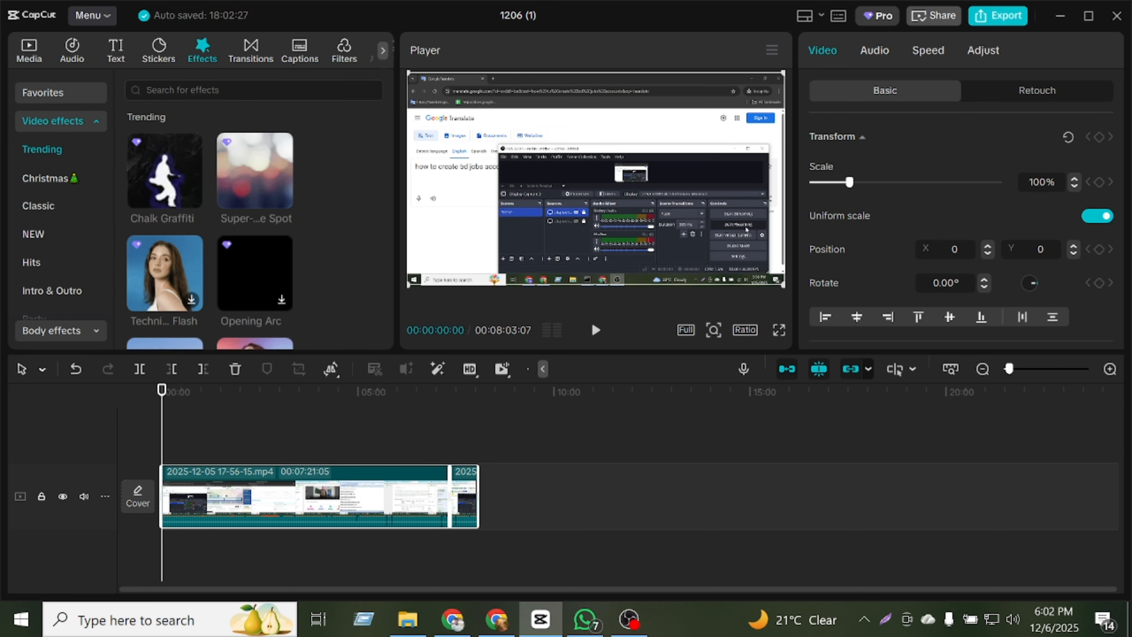
left_click(214, 90)
type("income")
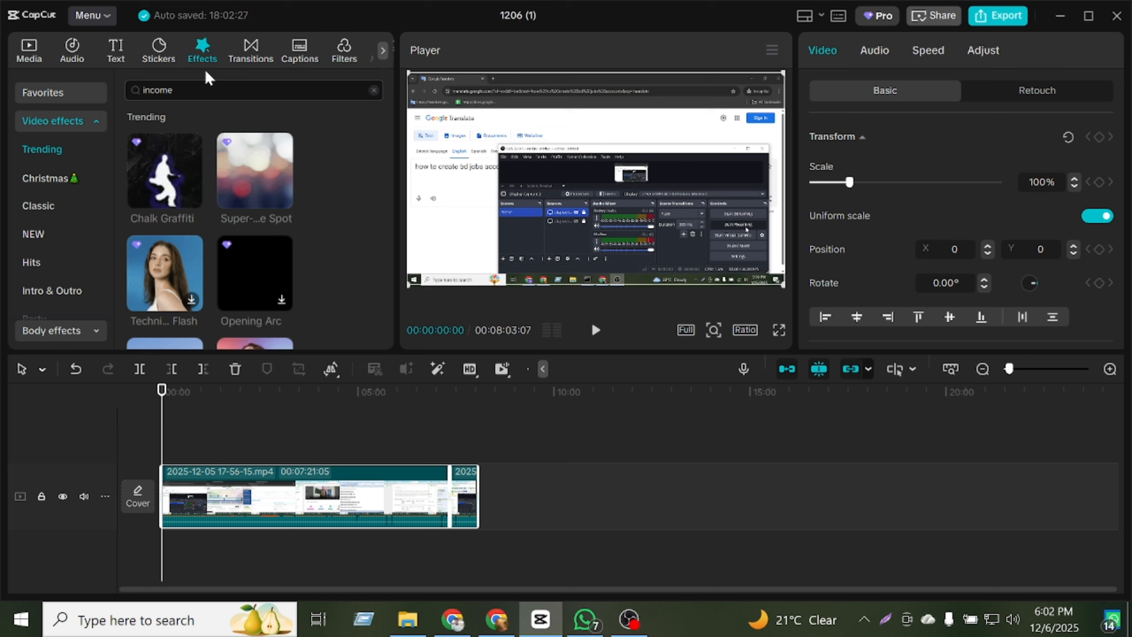
key("Return")
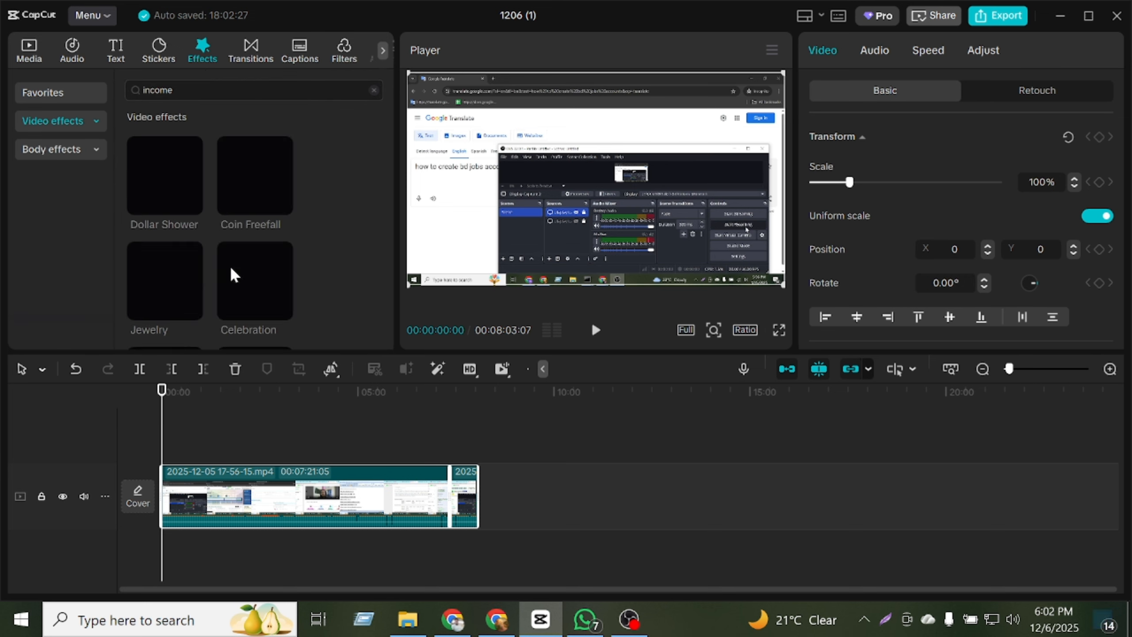
left_click_drag(197, 184, 163, 457)
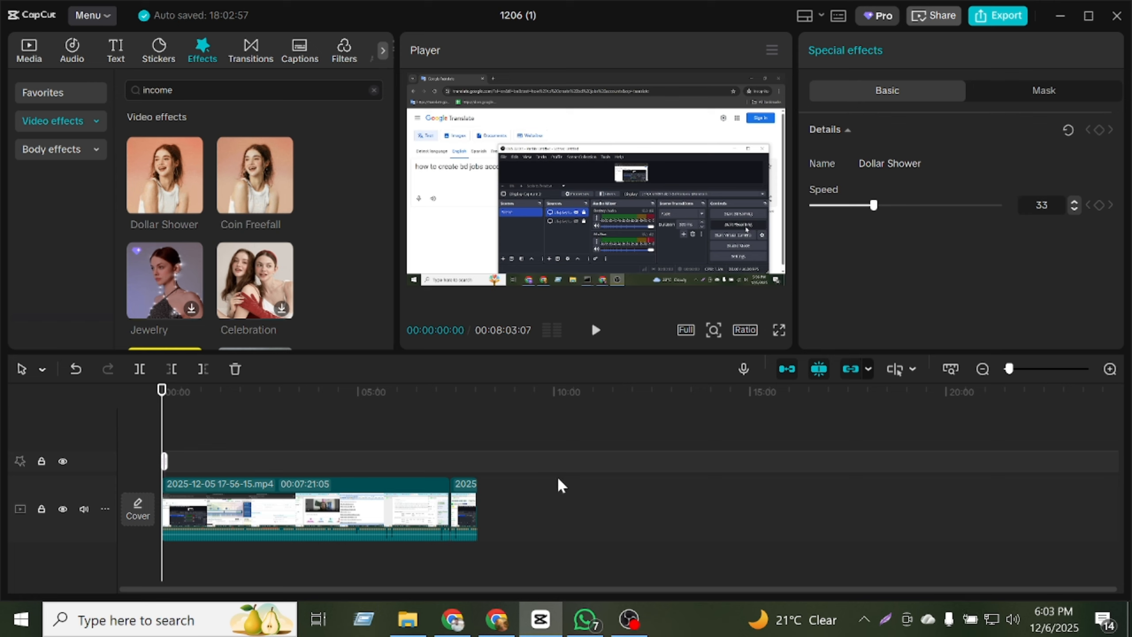
Set the system's headphone volume to 18 and play the opening of the video.
left_click(1013, 620)
left_click(909, 577)
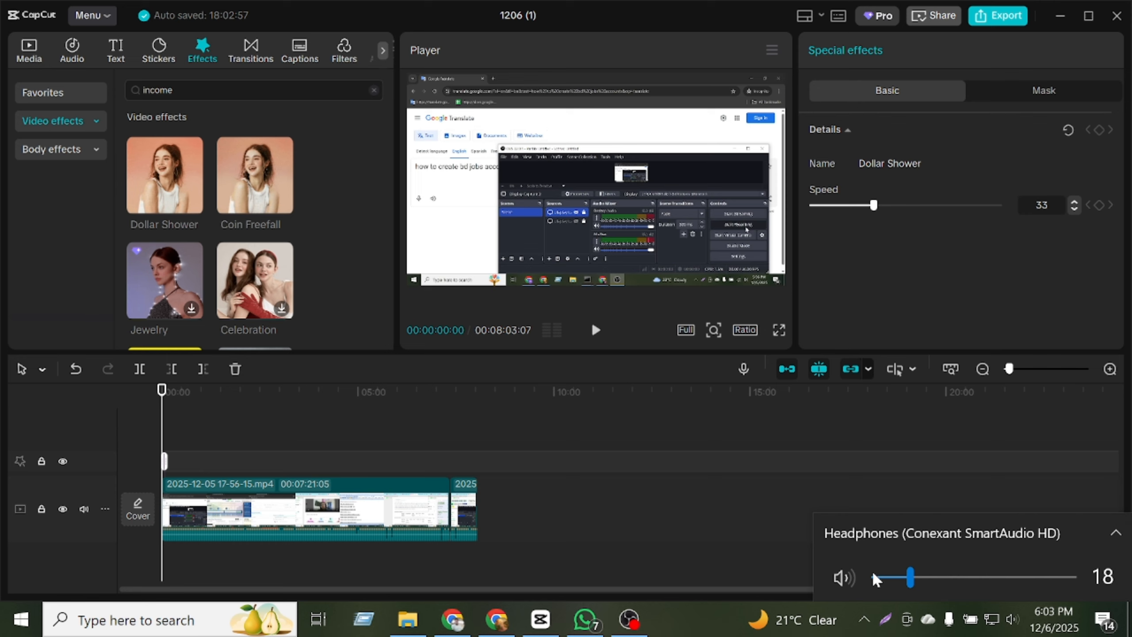
left_click(594, 332)
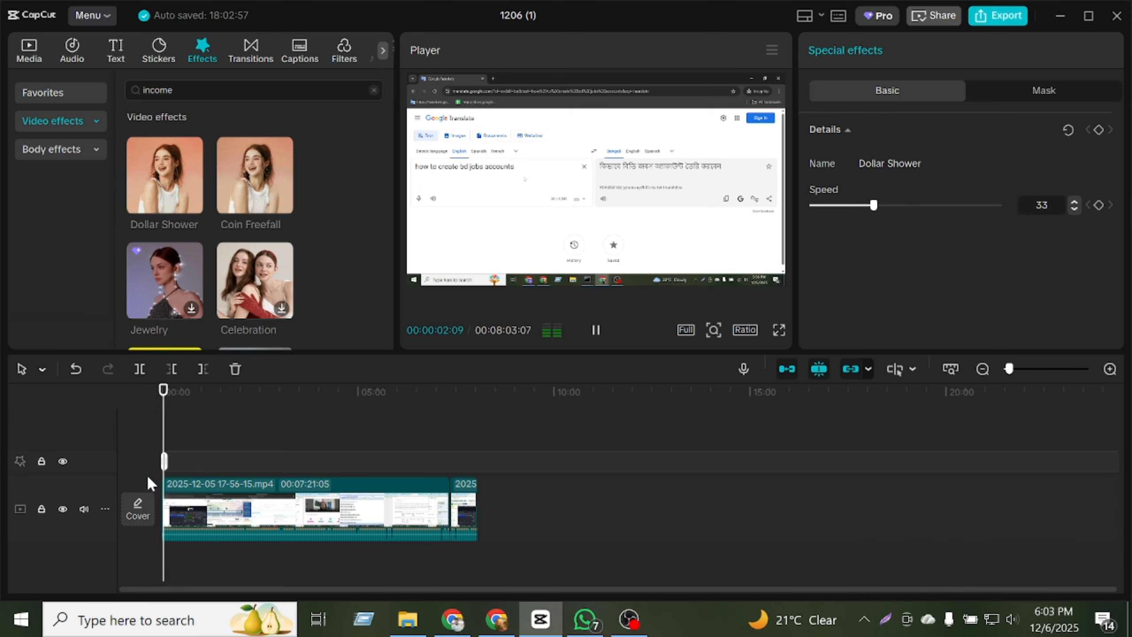
Move the Dollar Shower effect to the very start of the timeline and preview it from the beginning.
left_click_drag(164, 462, 138, 461)
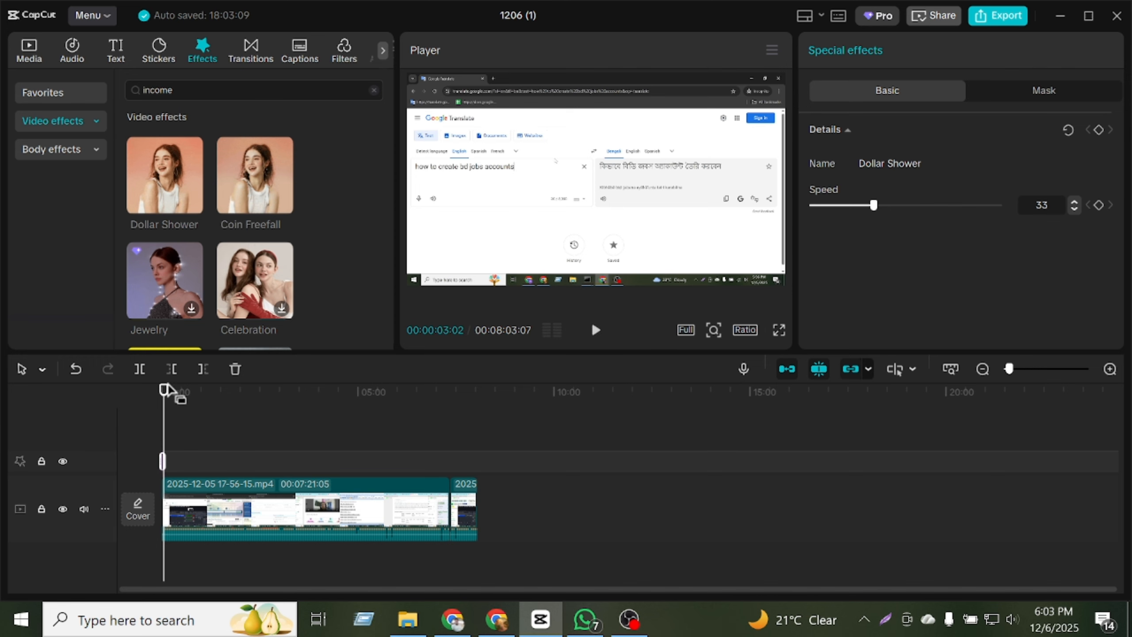
left_click_drag(162, 398, 162, 398)
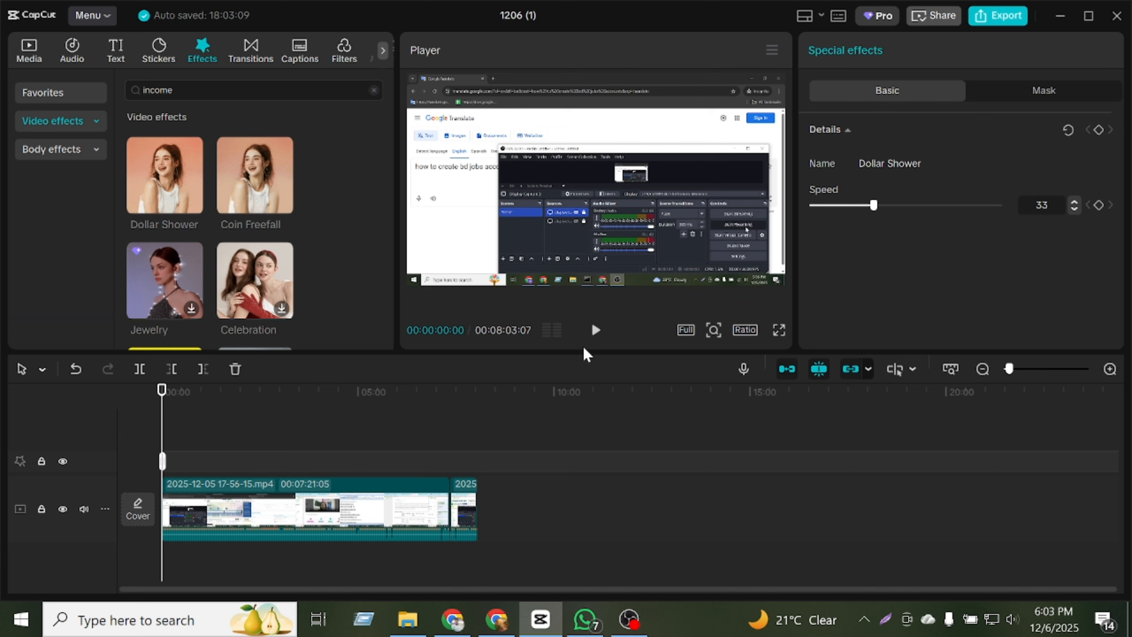
left_click(593, 330)
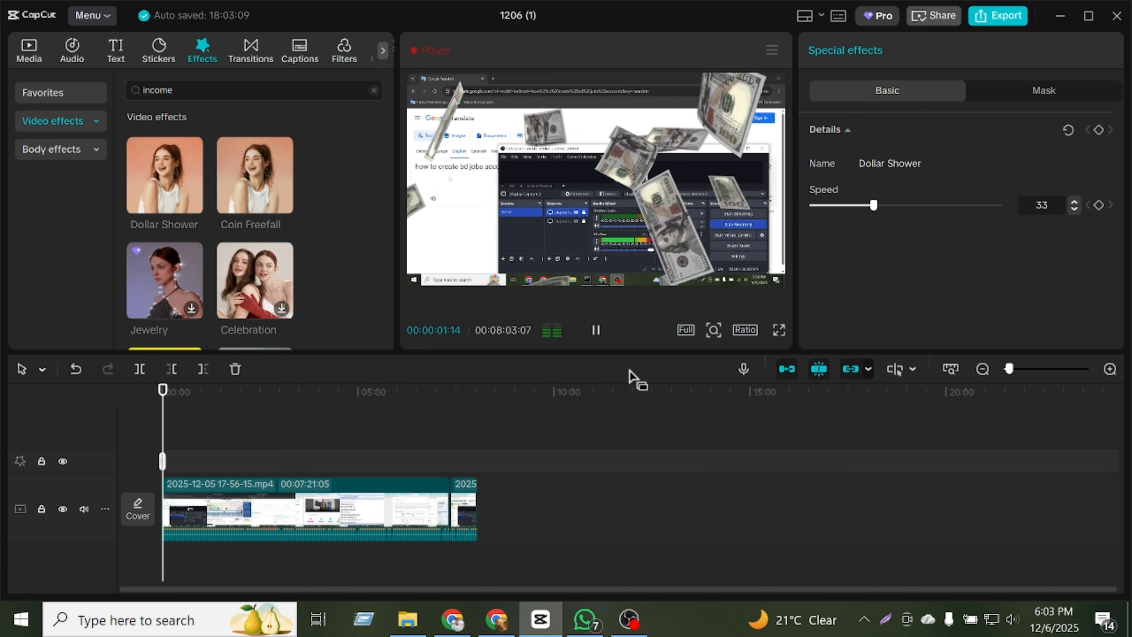
key("space")
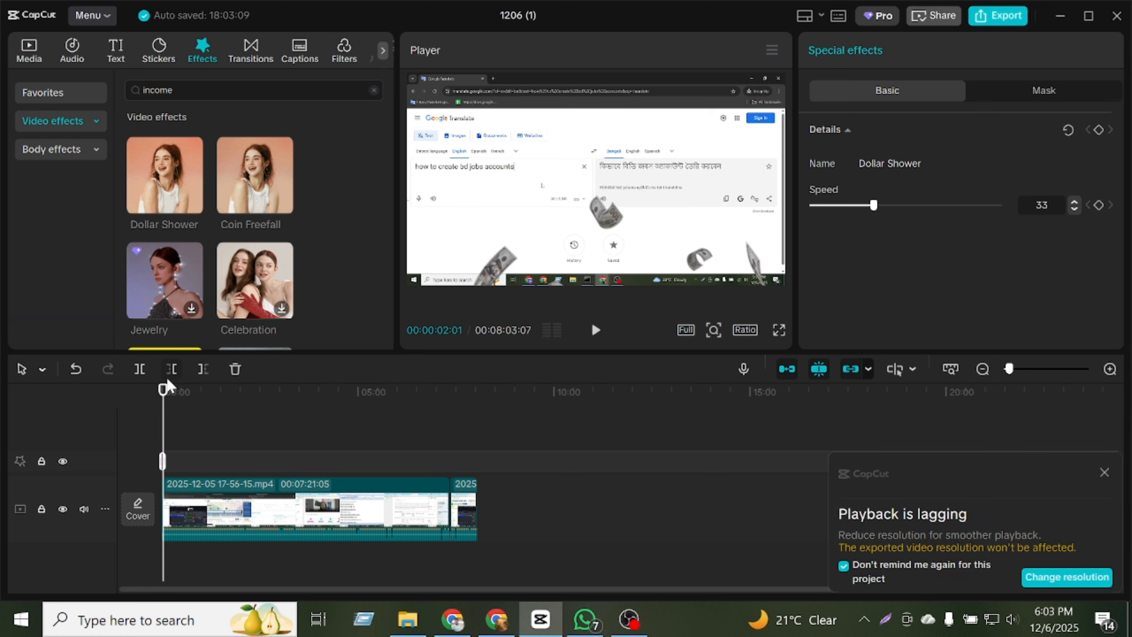
Search the transitions for "income" and apply Dollar Bills II at the cut between the two clips.
left_click_drag(164, 392, 454, 441)
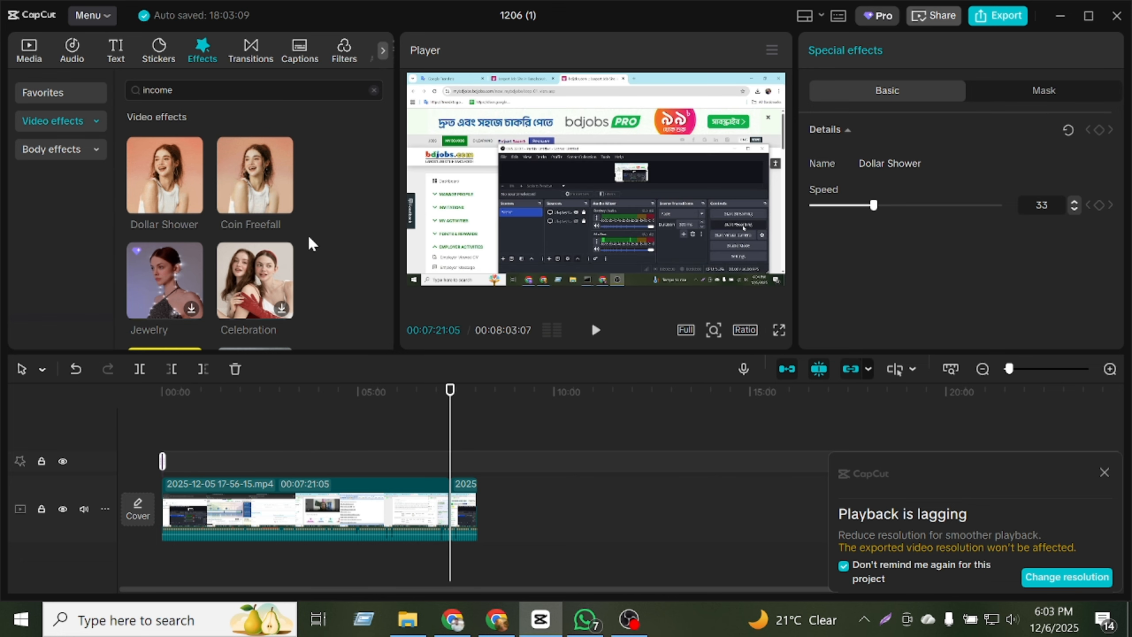
left_click(263, 56)
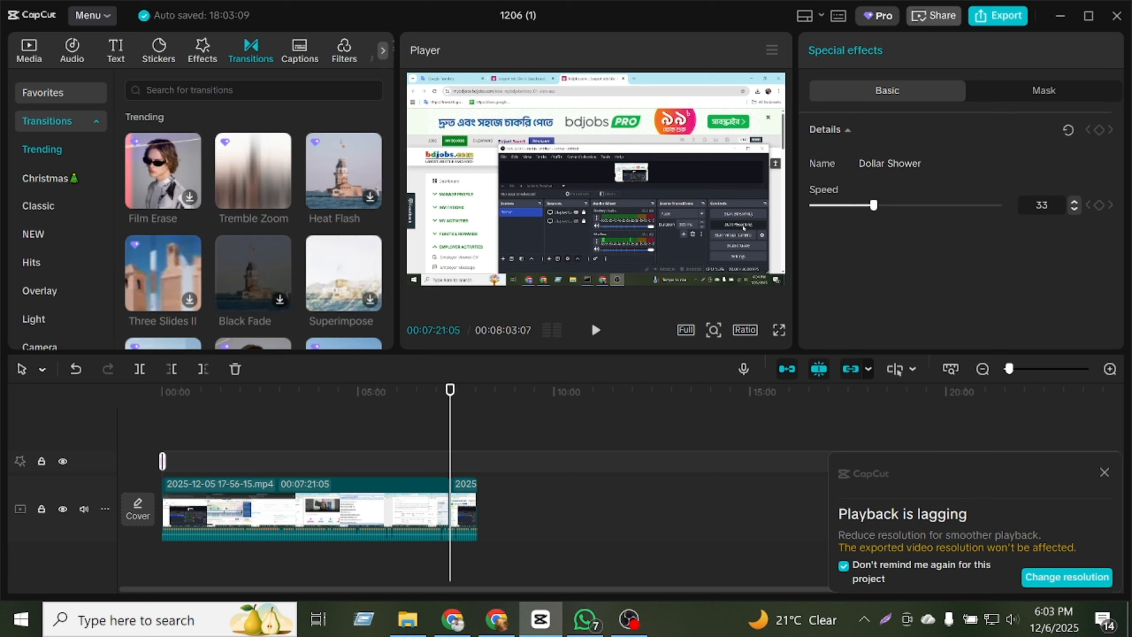
left_click(187, 90)
type("inc")
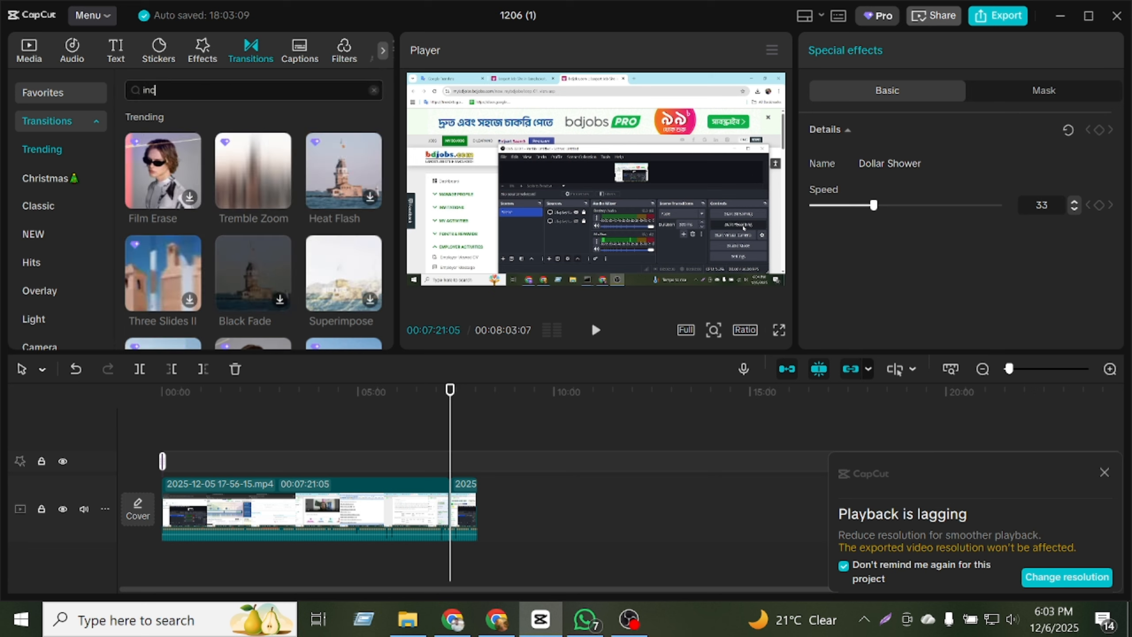
type("ome")
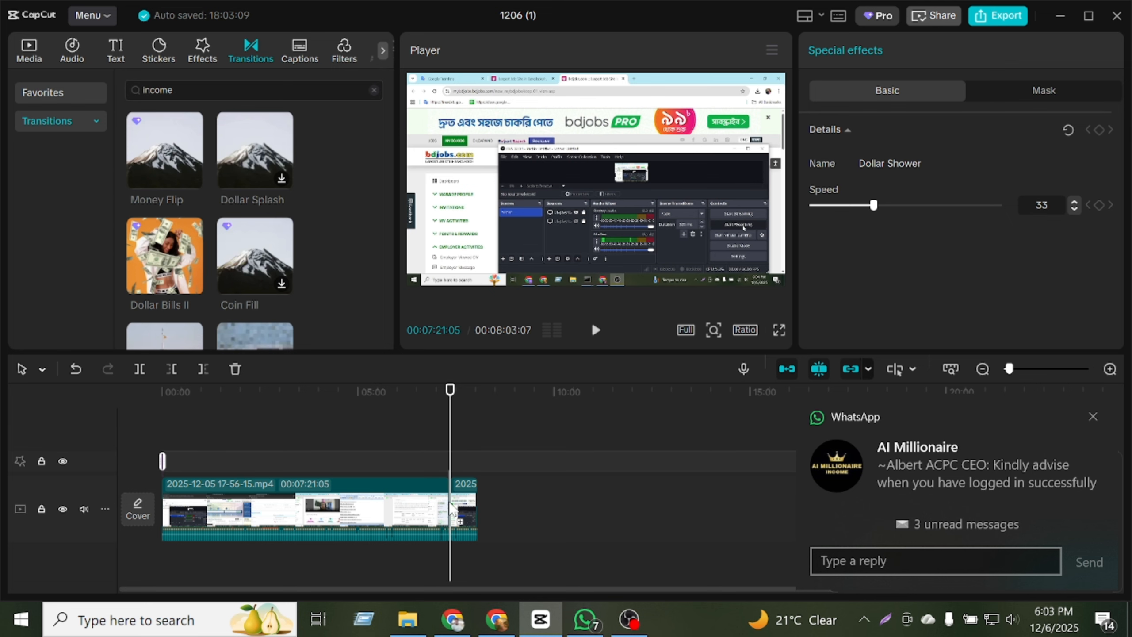
left_click_drag(458, 508, 459, 508)
left_click(663, 360)
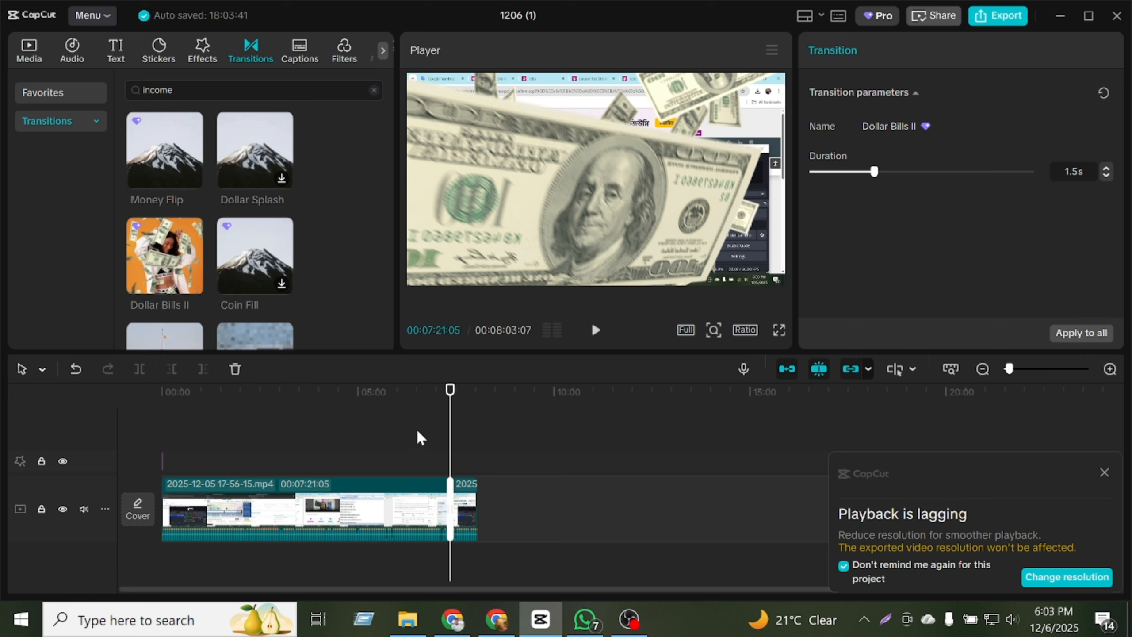
Select both clips on the timeline and set their audio volume to 12 dB.
left_click(377, 539)
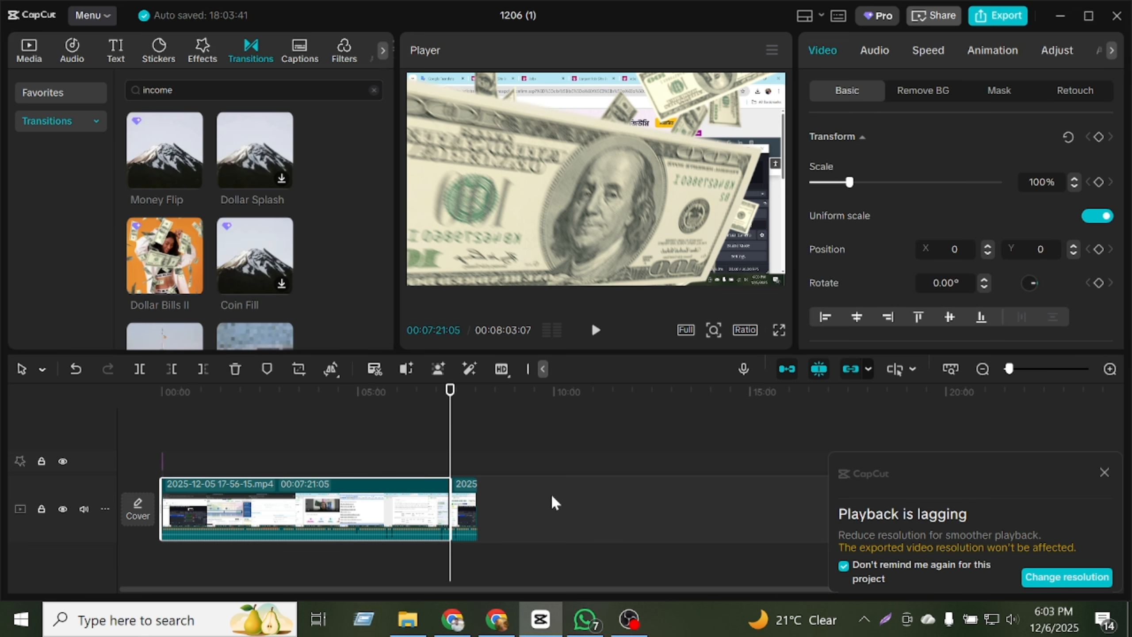
left_click(551, 500)
left_click(262, 526)
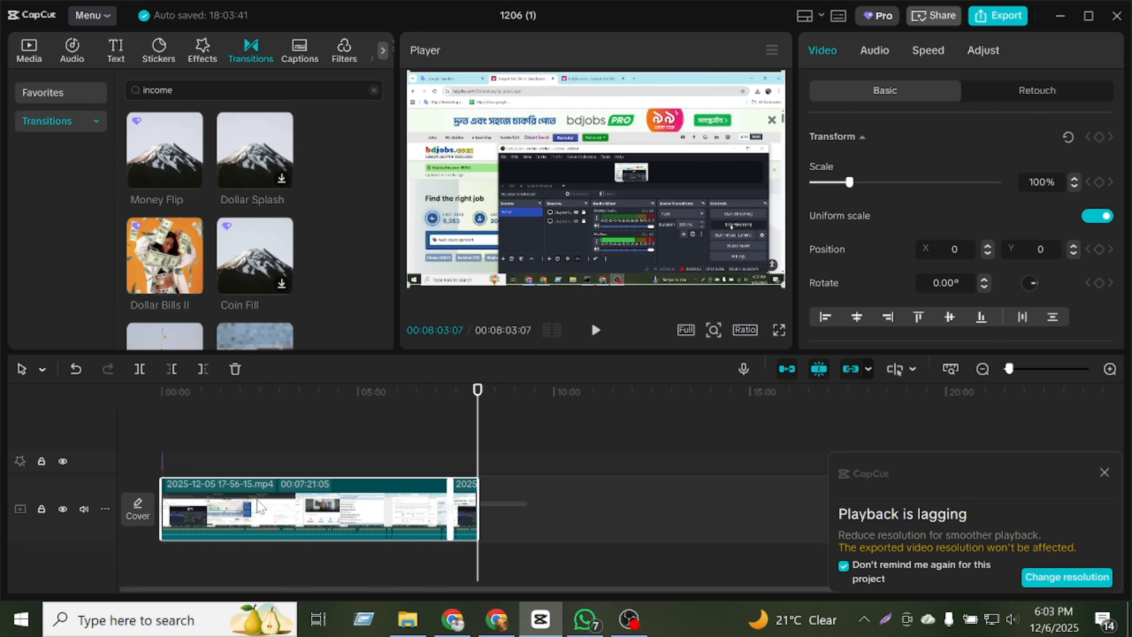
left_click(874, 51)
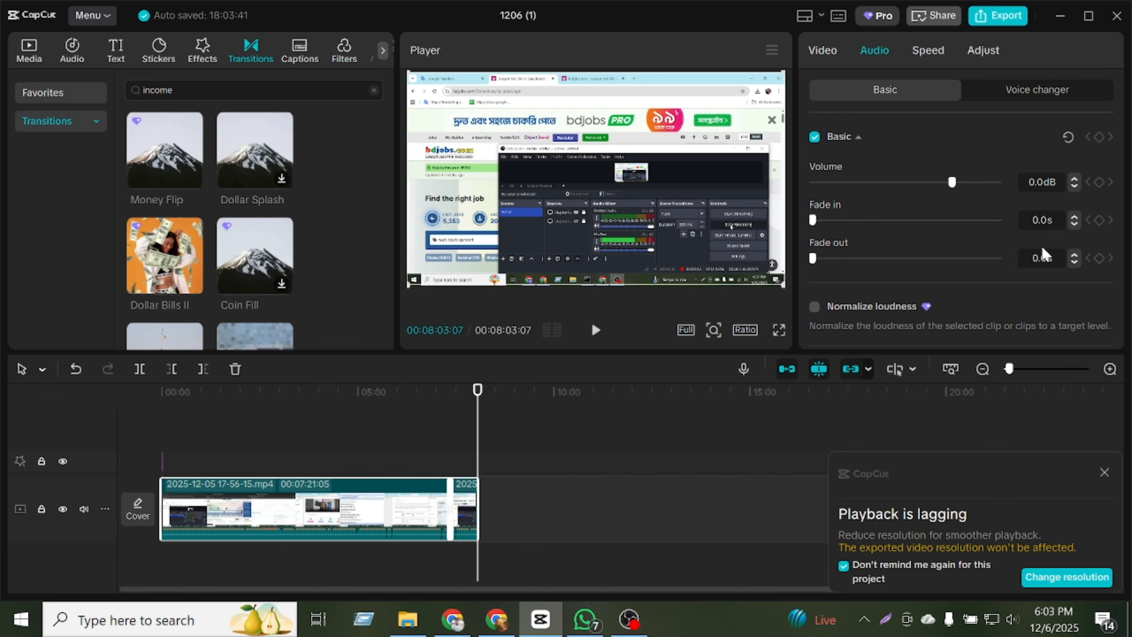
key("BackSpace")
key("BackSpace")
key("BackSpace")
type("12")
key("Return")
Enable Enhance voice at intensity 100 and Reduce noise for both clips.
scroll(986, 225, "down", 4)
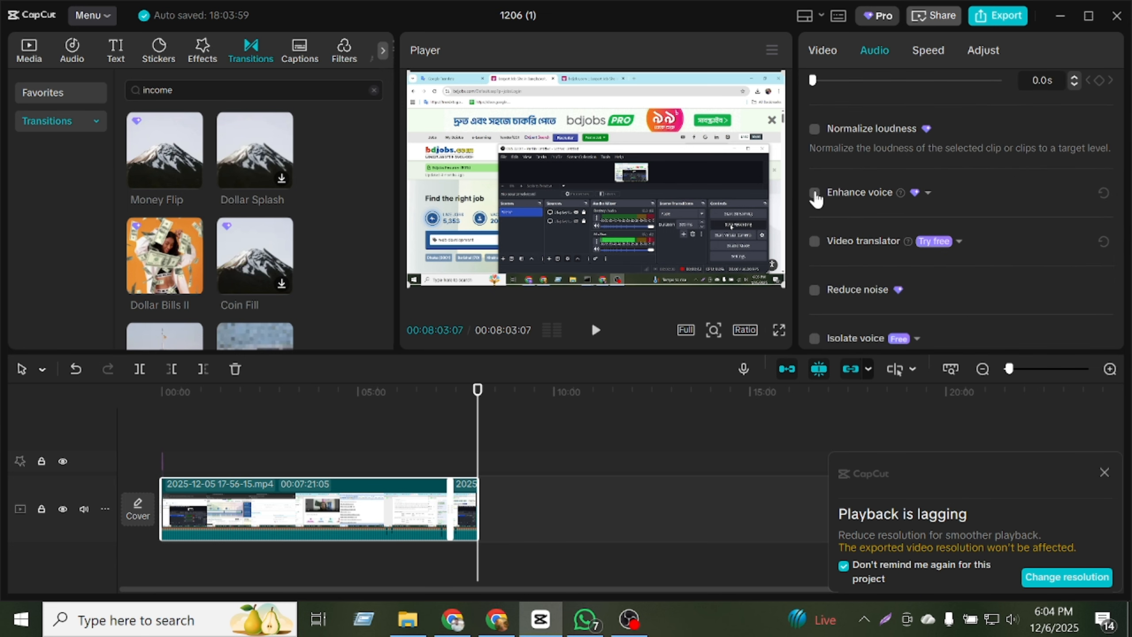
left_click(814, 193)
left_click_drag(979, 243, 1033, 239)
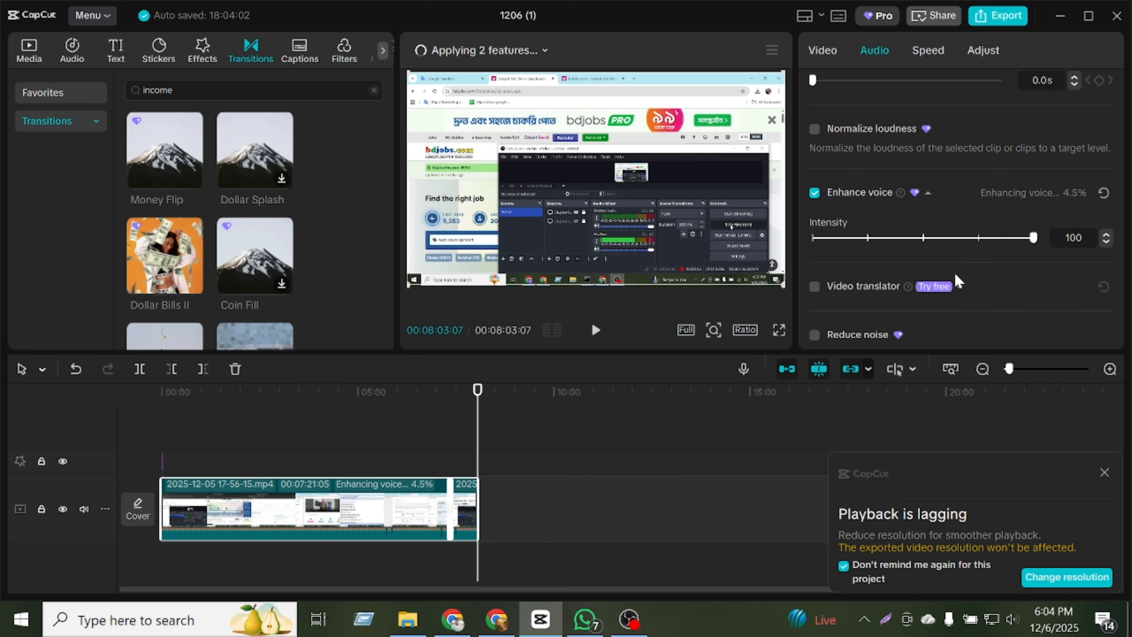
scroll(953, 270, "down", 3)
left_click(814, 217)
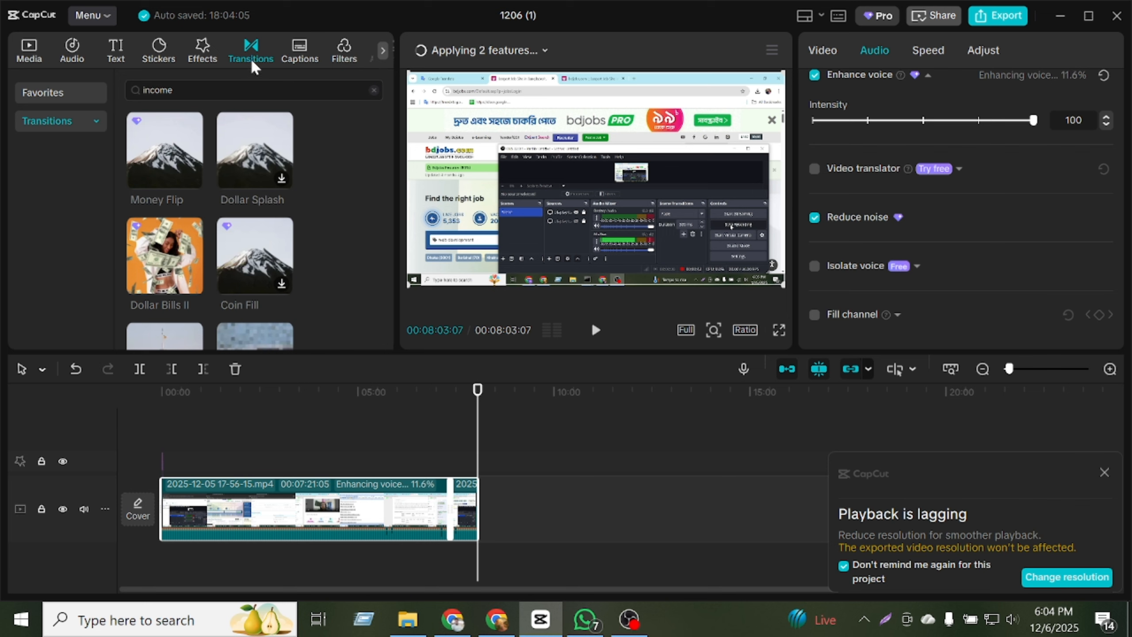
Search the stickers for "subscribers" and add the red Subscribe bell sticker at the end of the video on the timeline.
left_click(156, 56)
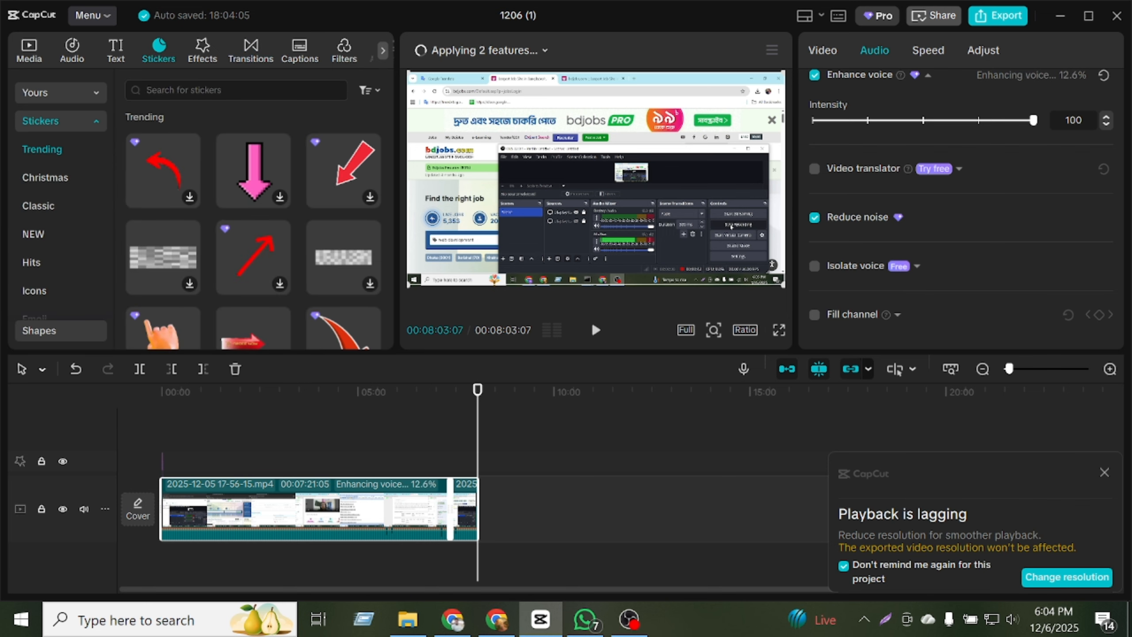
left_click(205, 94)
type("s")
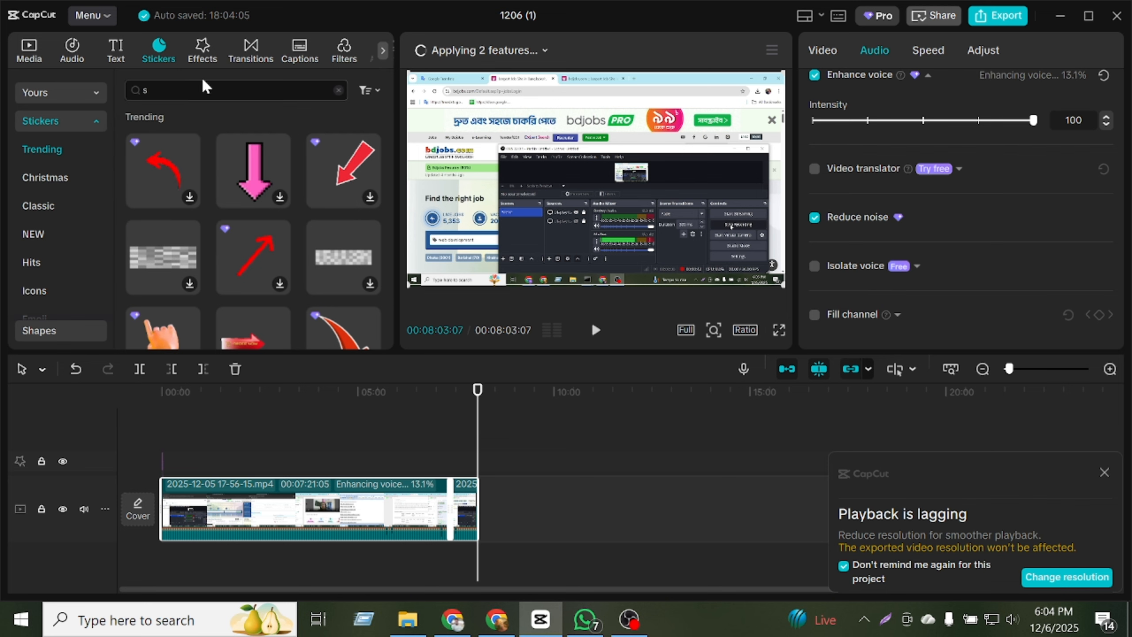
type("ubscri")
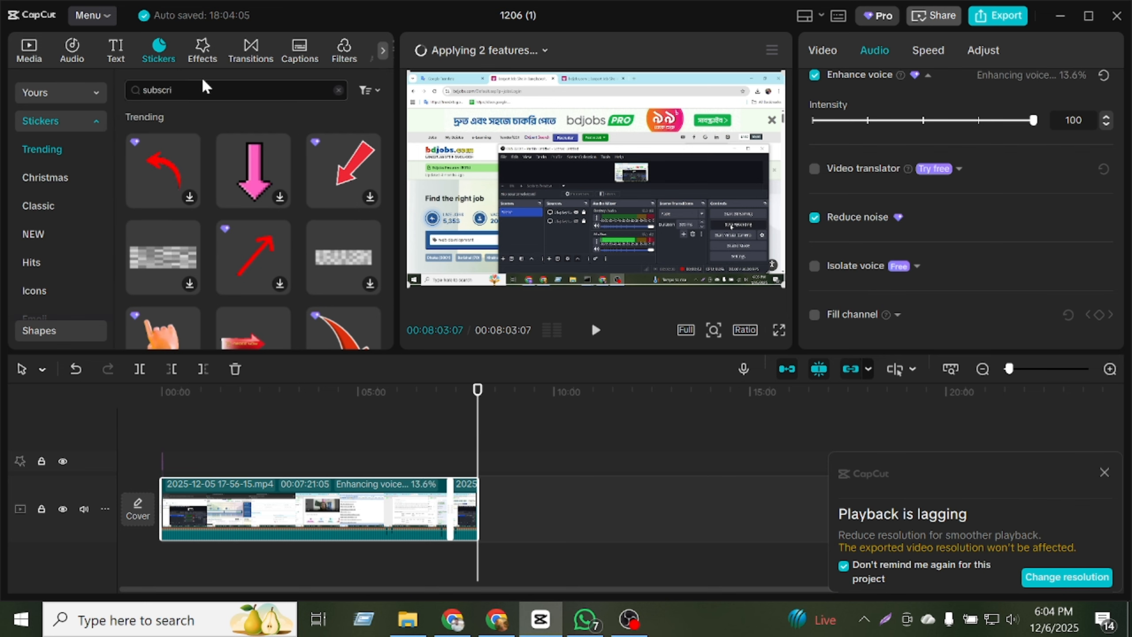
type("bers")
key("Return")
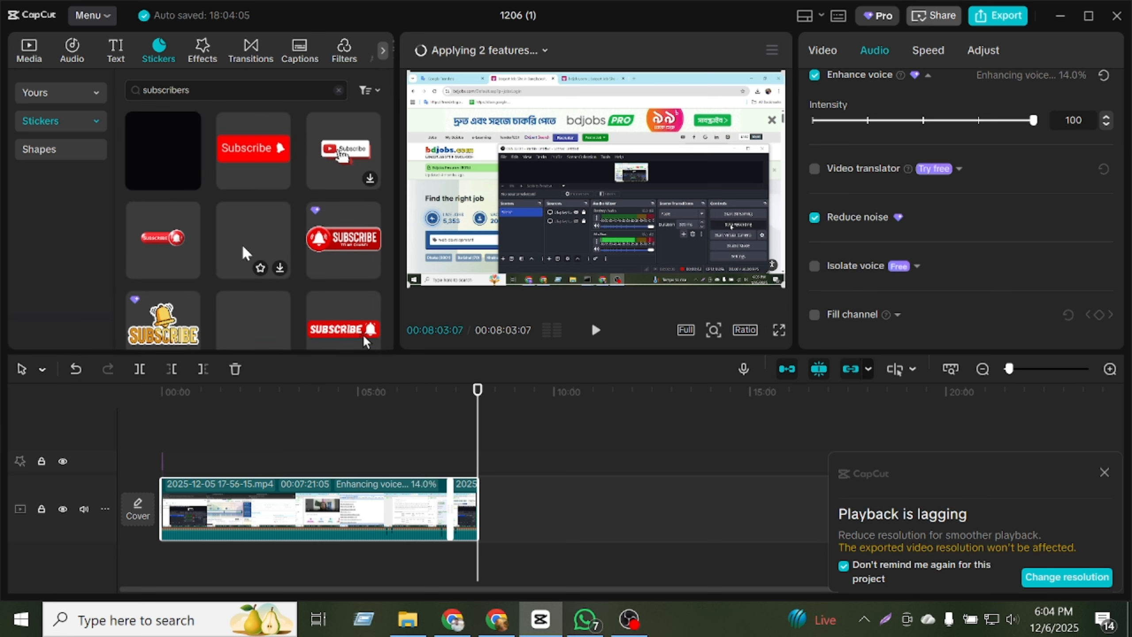
left_click_drag(250, 164, 482, 465)
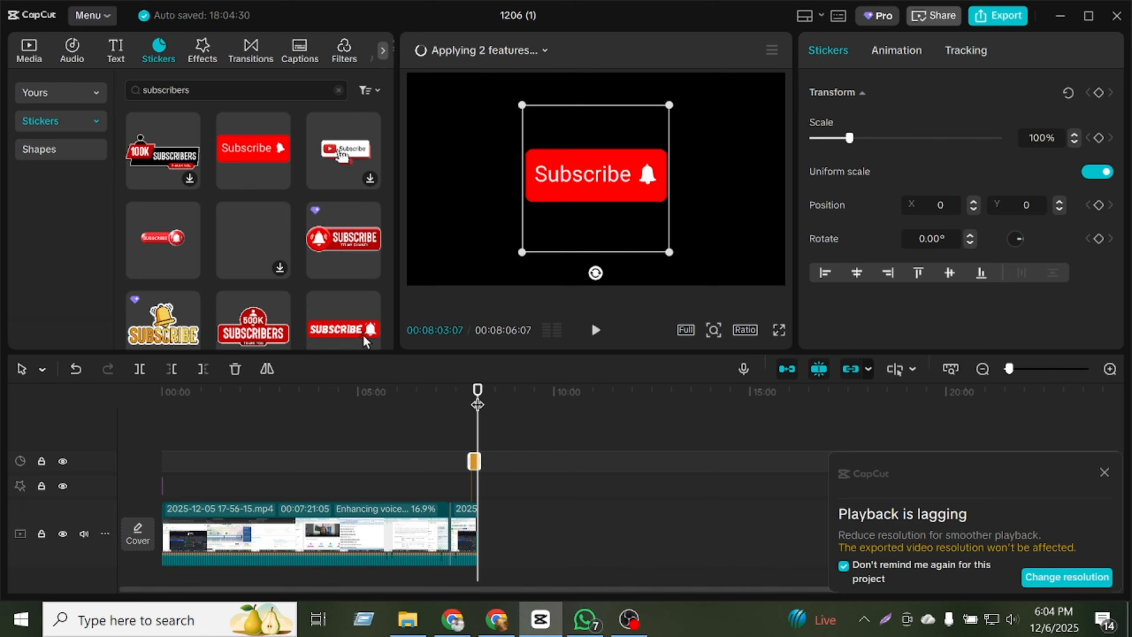
Shrink the Subscribe sticker to 52% and place it in the frame's lower-right corner at about X 1409, Y -692.
mouse_move(475, 395)
left_mouse_down()
mouse_move(460, 394)
mouse_move(470, 392)
left_mouse_up()
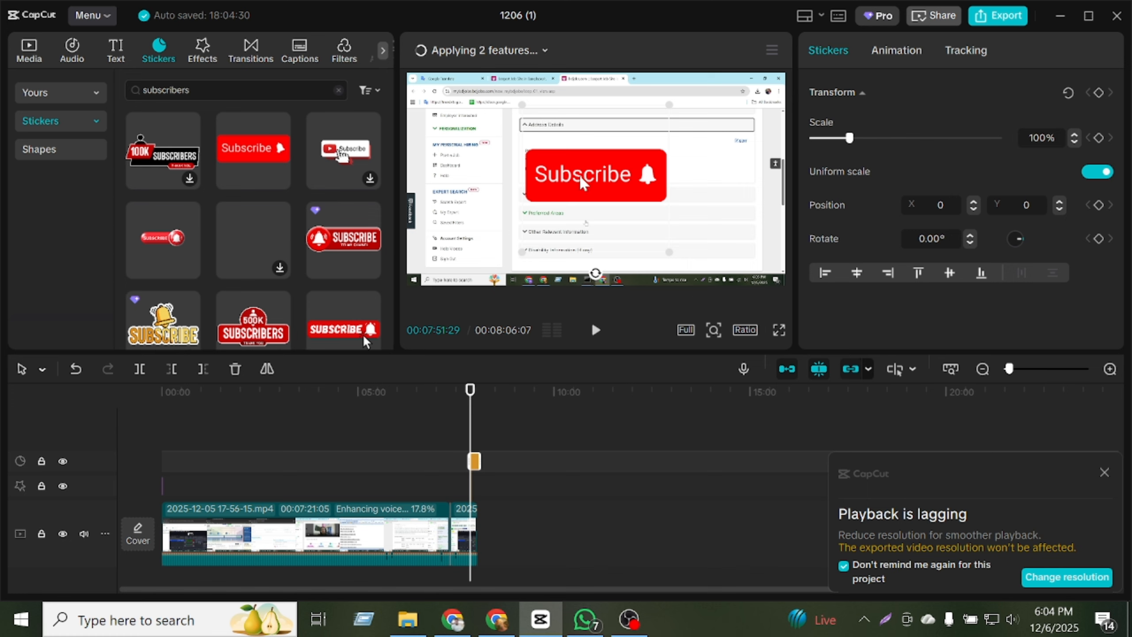
left_click_drag(530, 159, 561, 170)
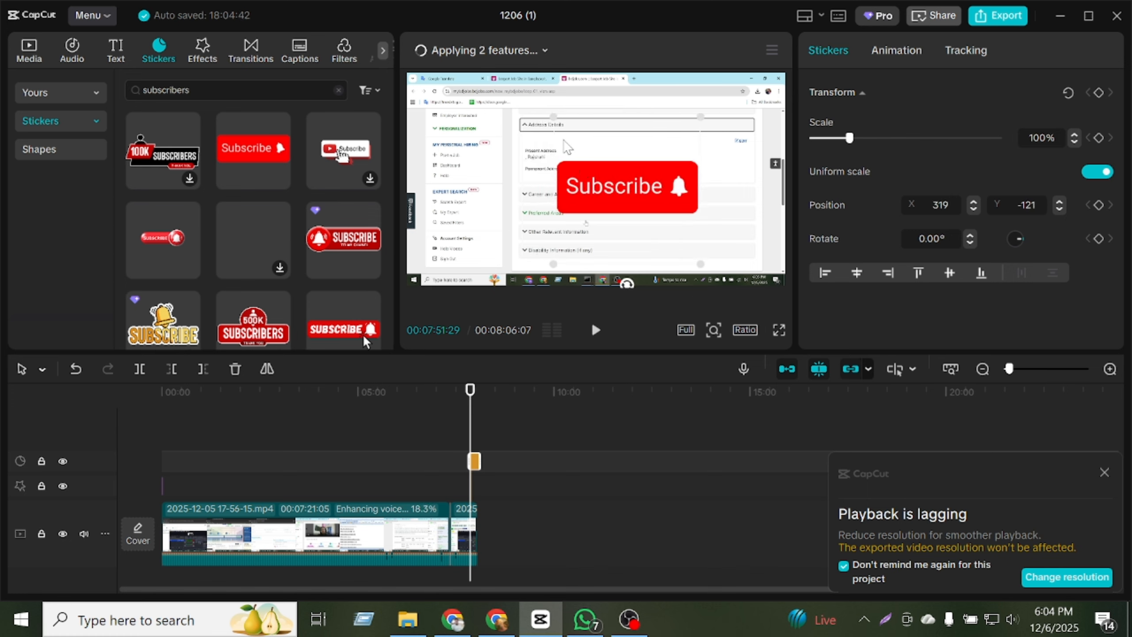
left_click_drag(551, 115, 589, 152)
left_click_drag(621, 189, 729, 243)
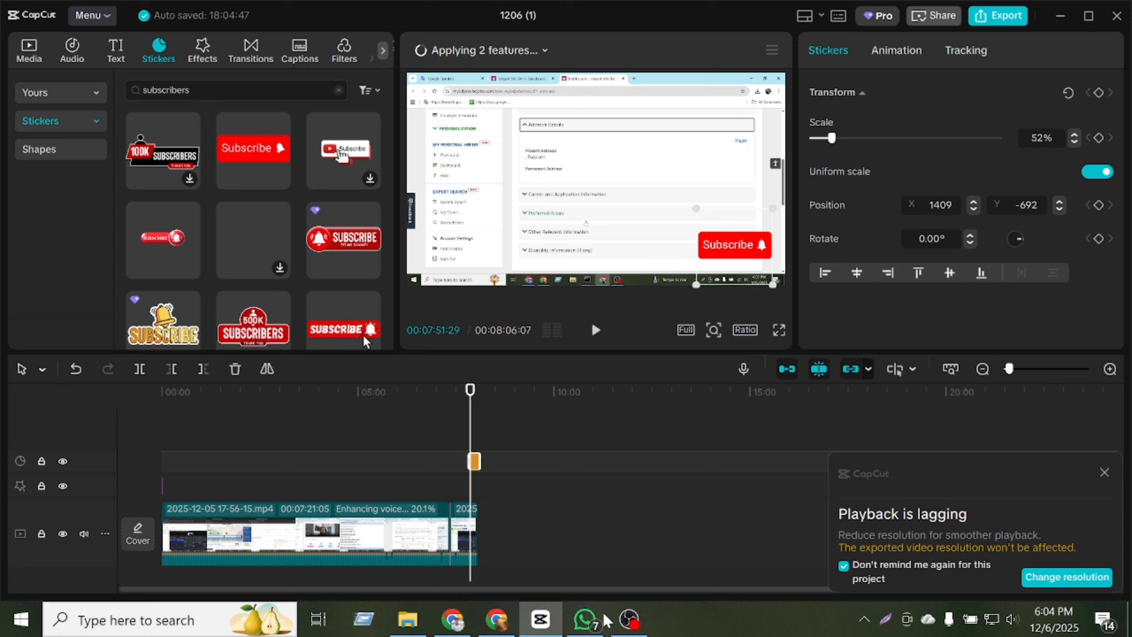
left_click(358, 444)
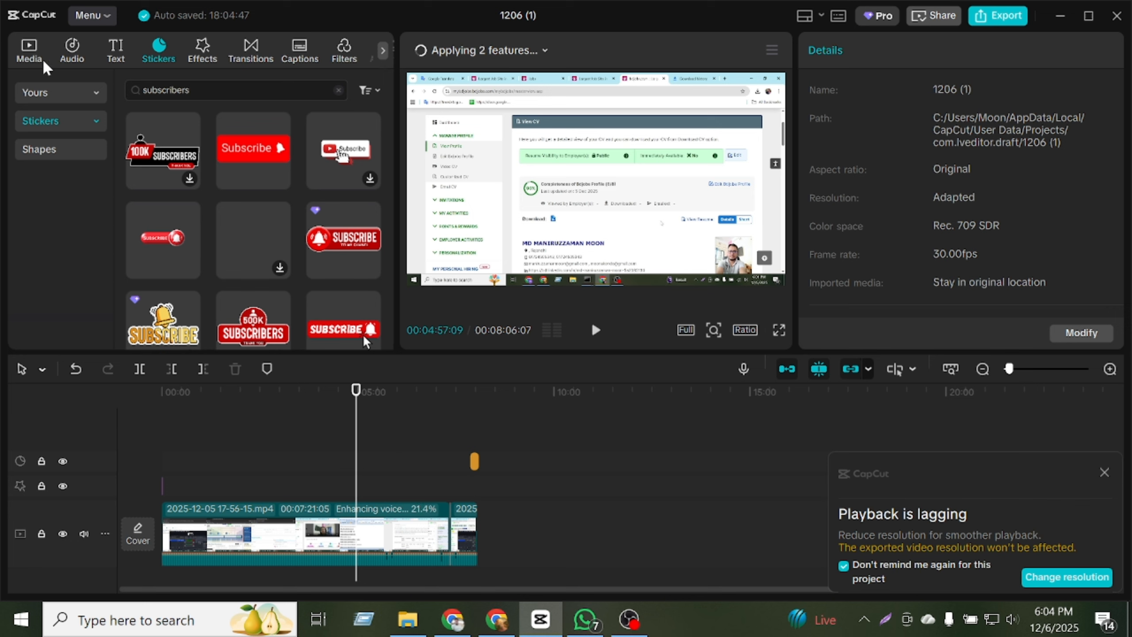
Search the stock media library for "incime" and look through the results for a fitting clip.
left_click(20, 57)
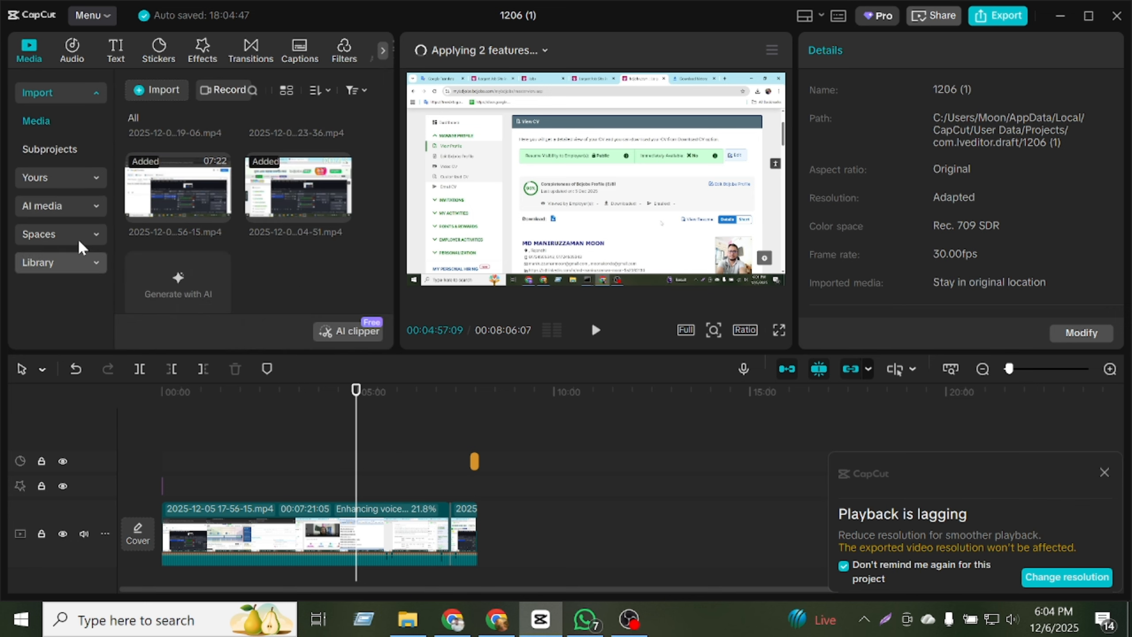
left_click(63, 207)
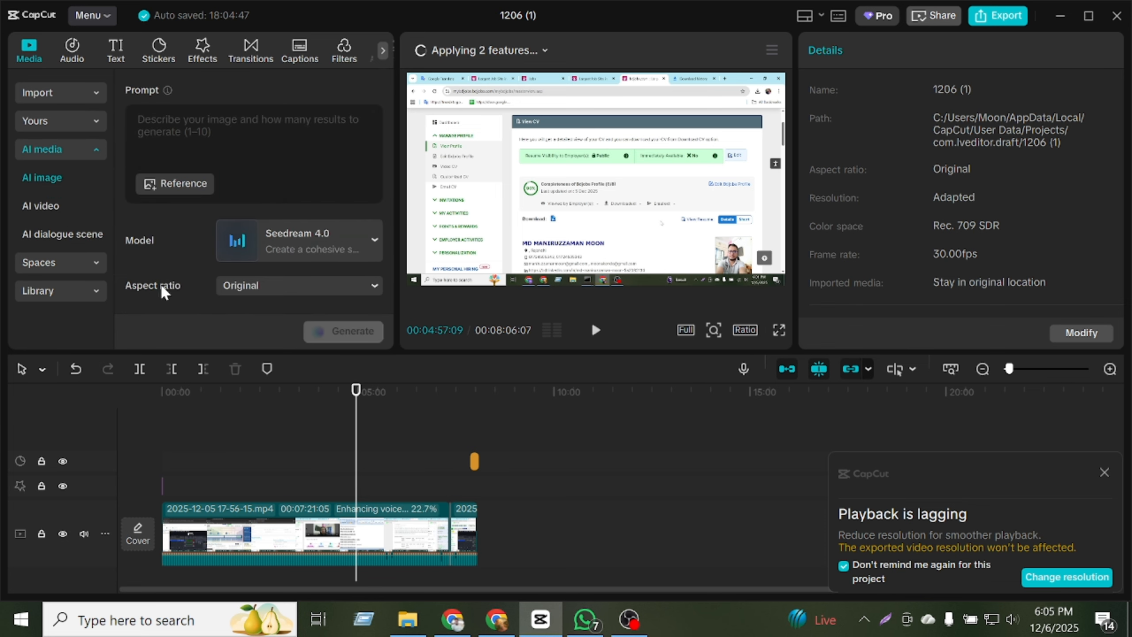
left_click(83, 296)
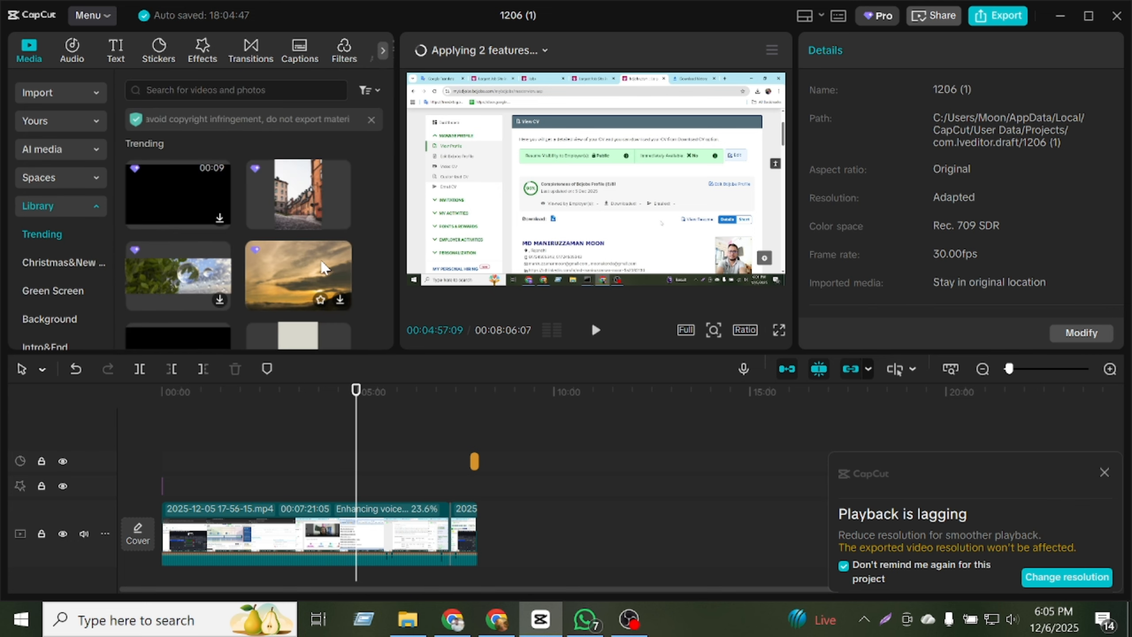
left_click(223, 91)
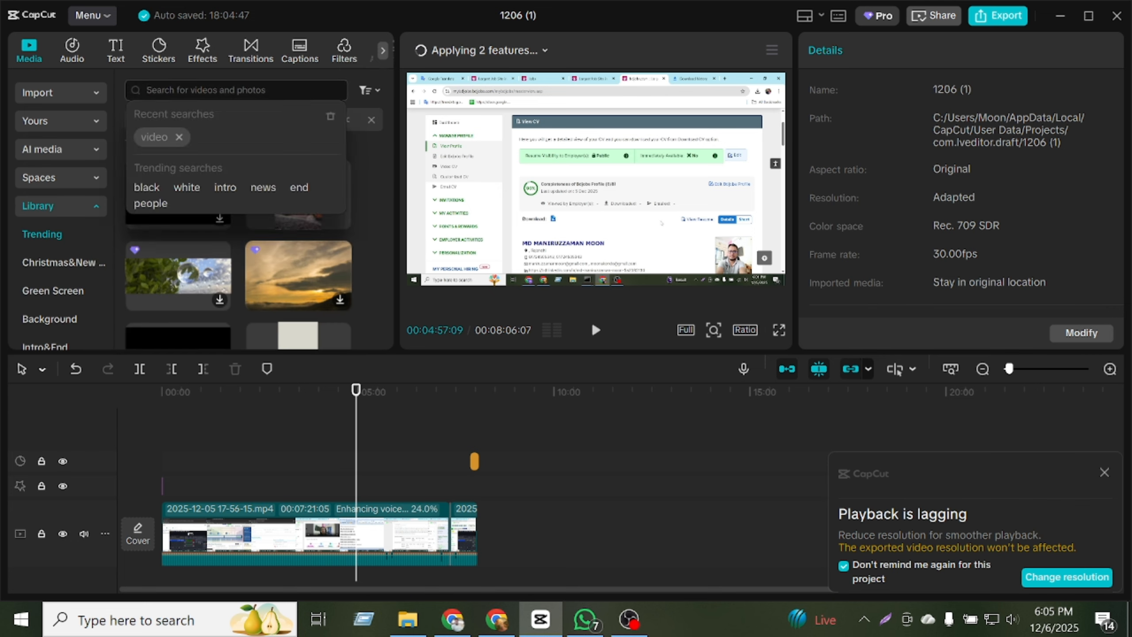
type("incime")
key("Return")
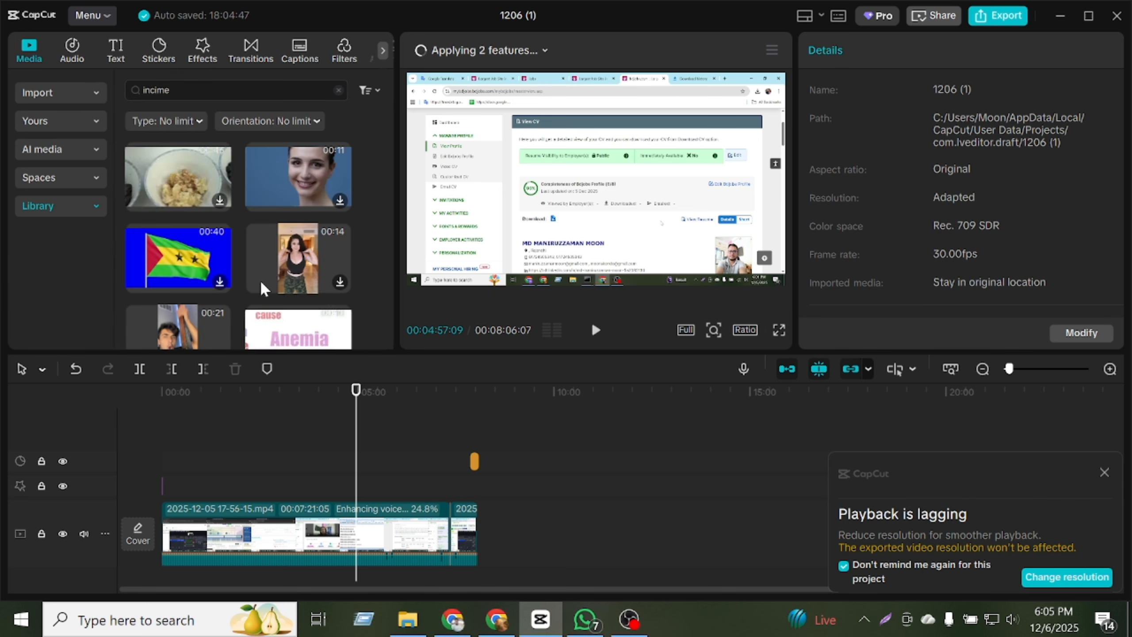
scroll(262, 279, "down", 3)
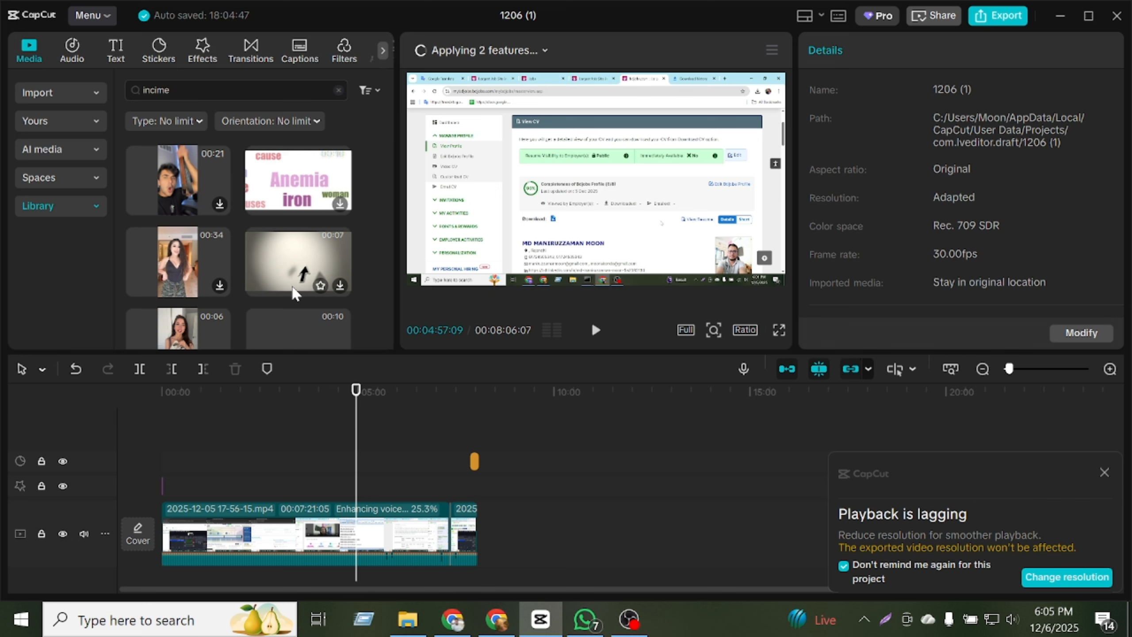
scroll(295, 292, "down", 2)
scroll(295, 290, "up", 5)
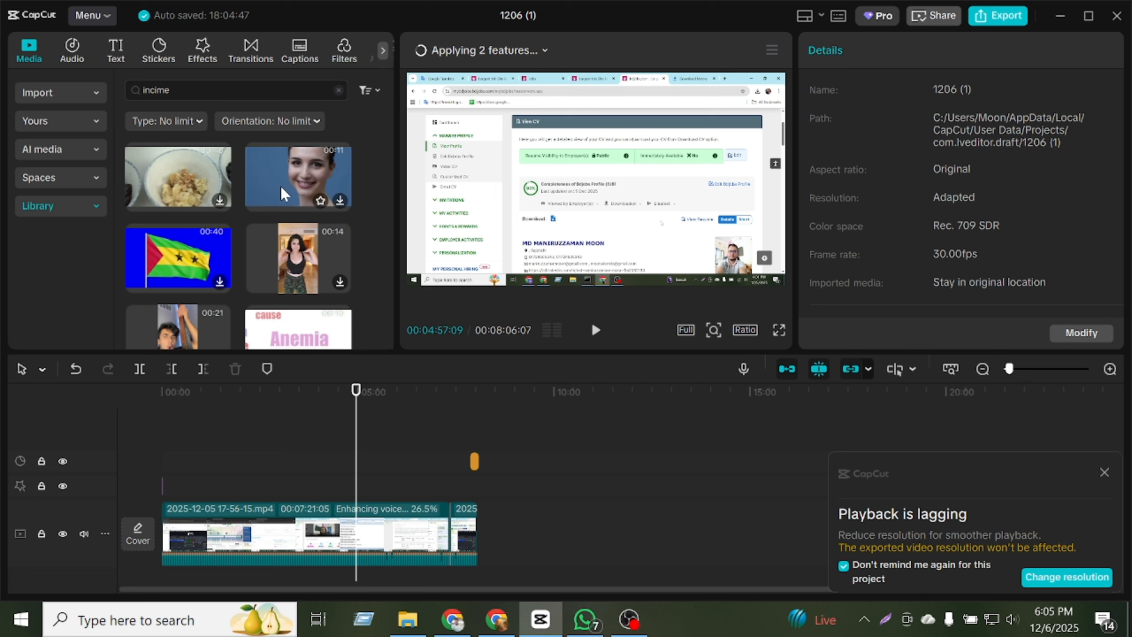
scroll(310, 282, "down", 3)
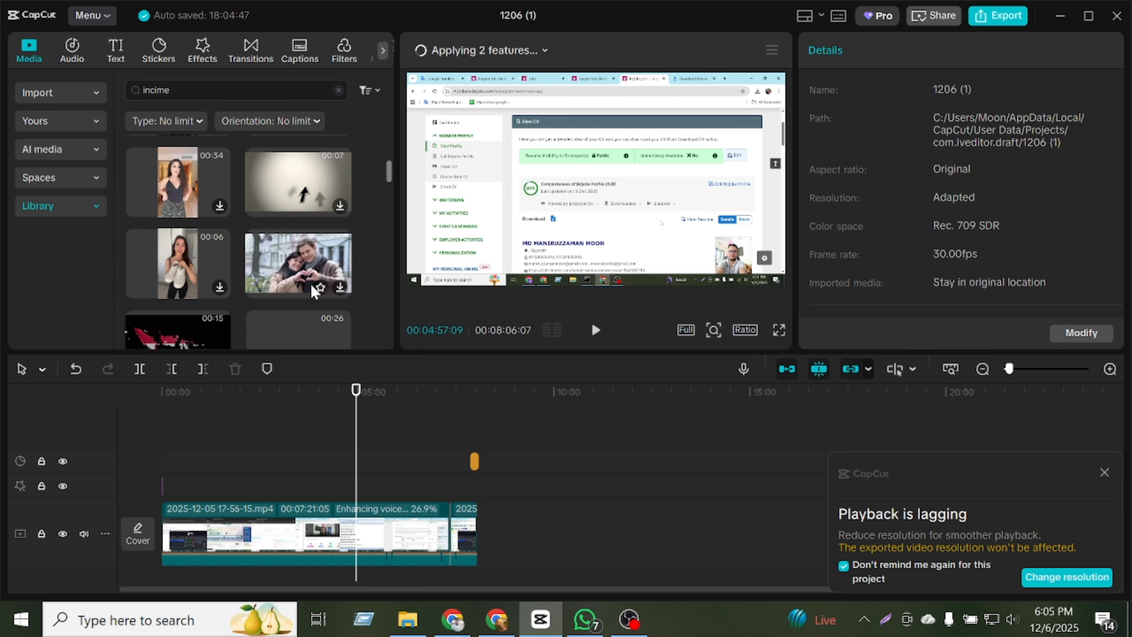
Search the stock media library for "job" and place the "We're Hiring!" clip on a track above the video's end.
key("ctrl+a")
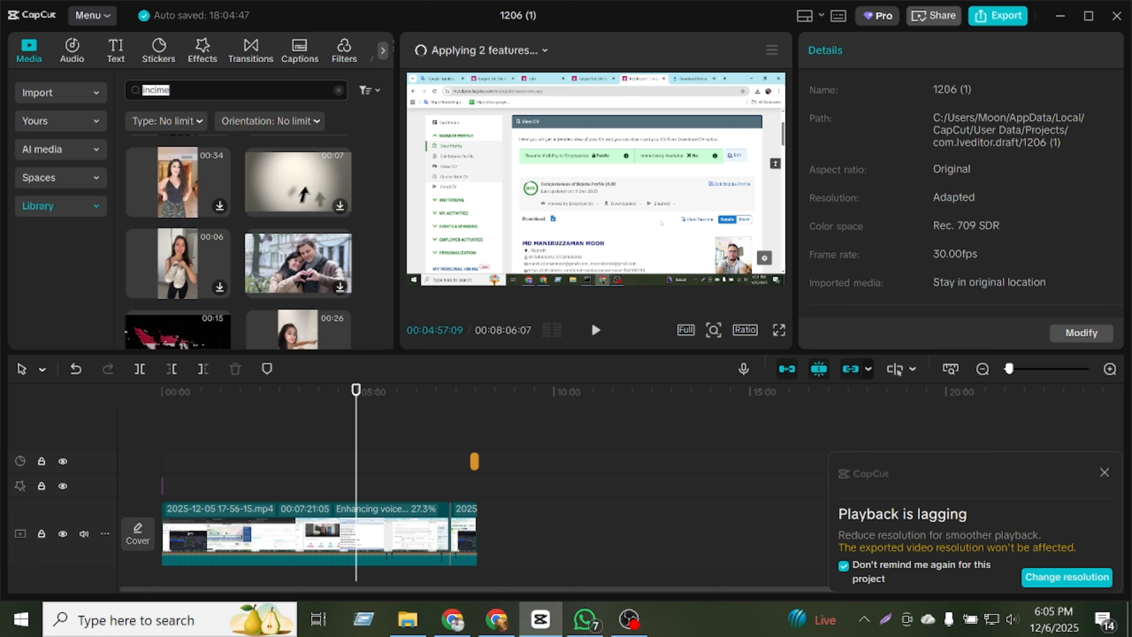
type("job")
key("Return")
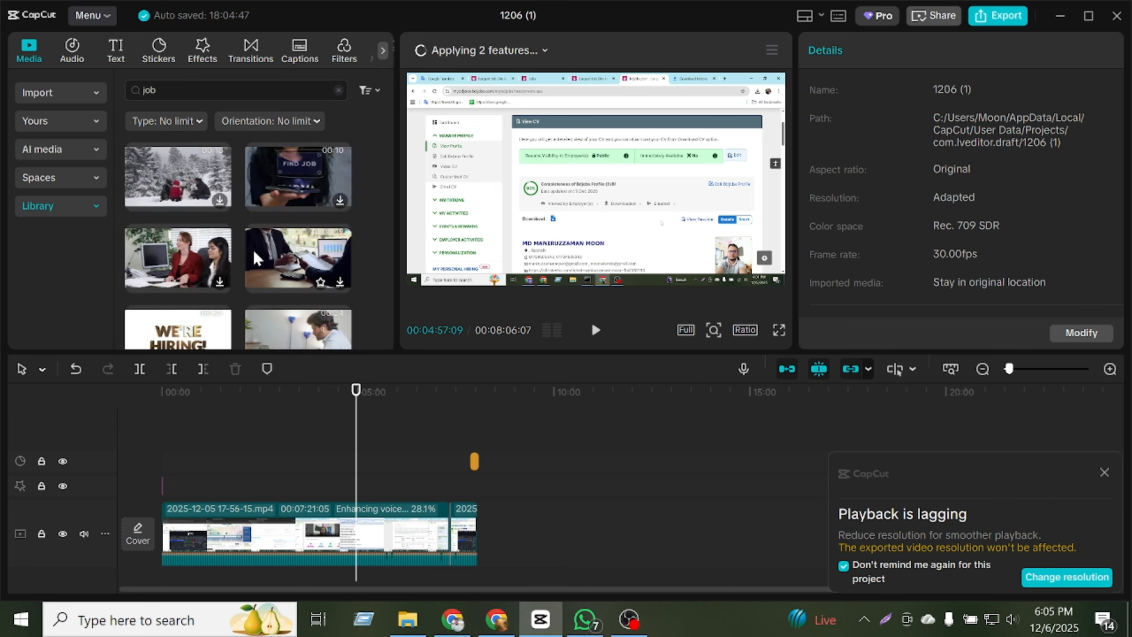
scroll(253, 249, "down", 2)
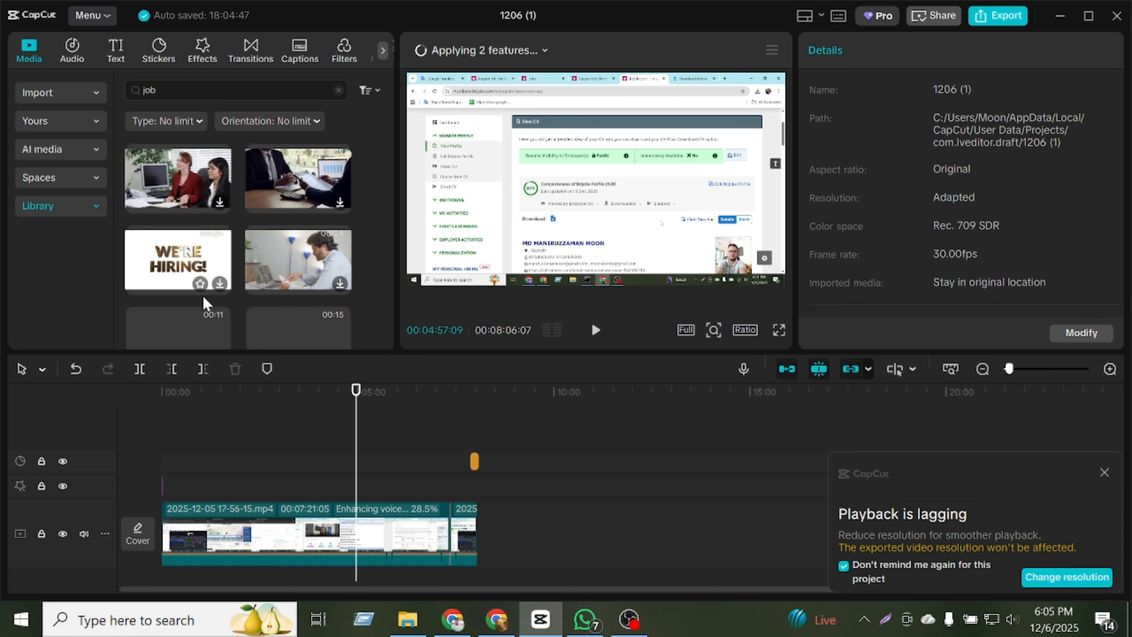
left_click_drag(201, 279, 472, 461)
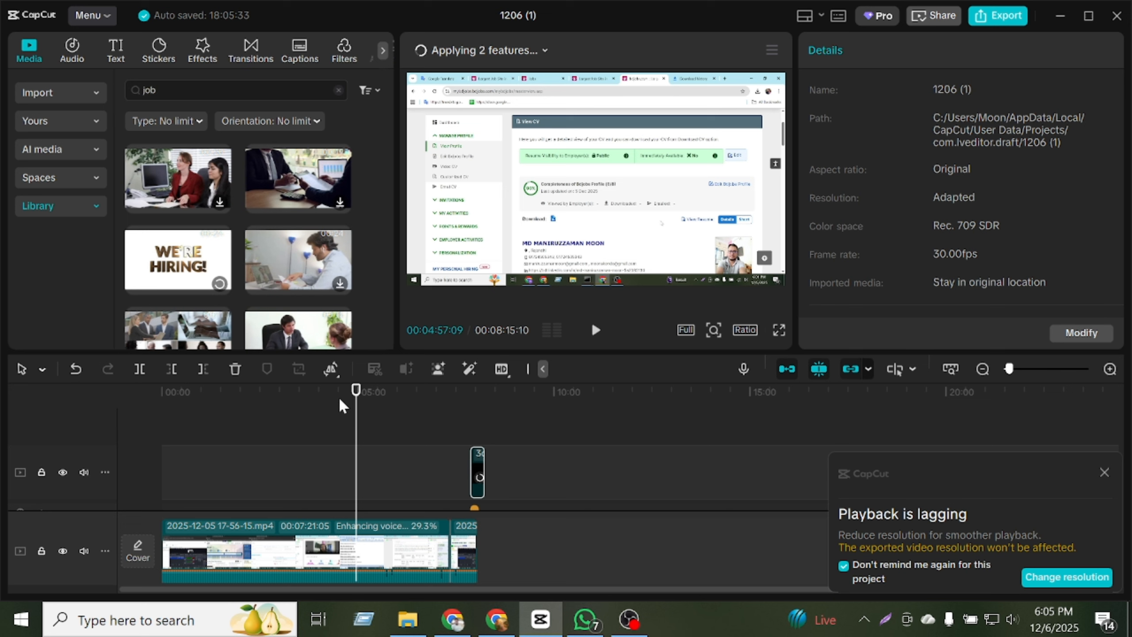
Try the "We're Hiring!" clip after the last recording on the main track, previewing it there before deleting it.
left_click_drag(356, 391, 479, 403)
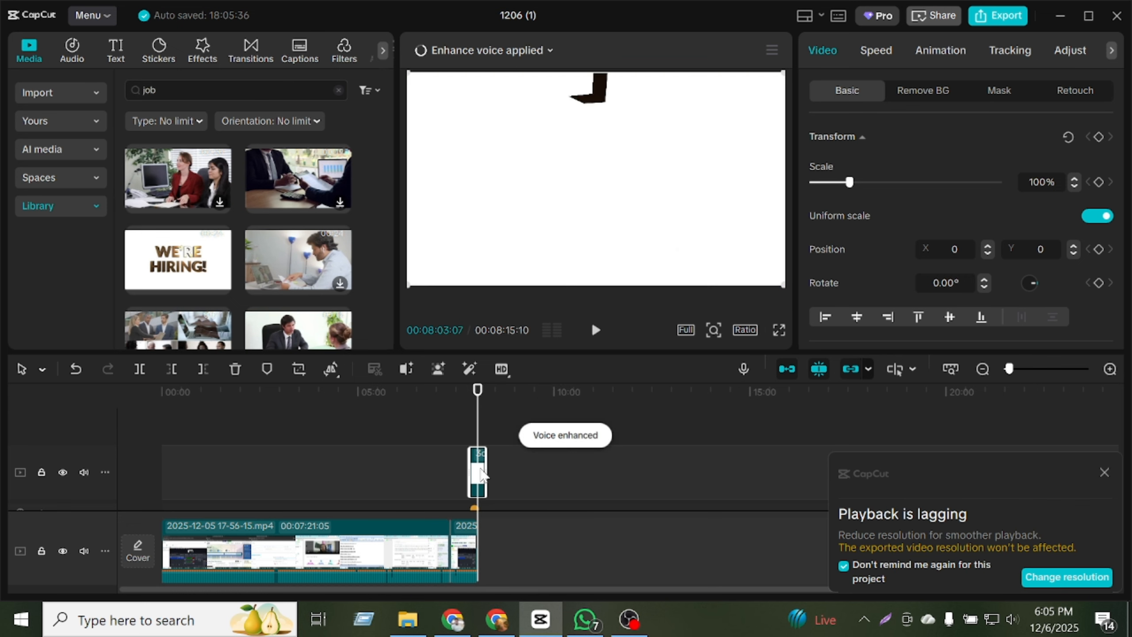
left_click_drag(482, 478, 494, 543)
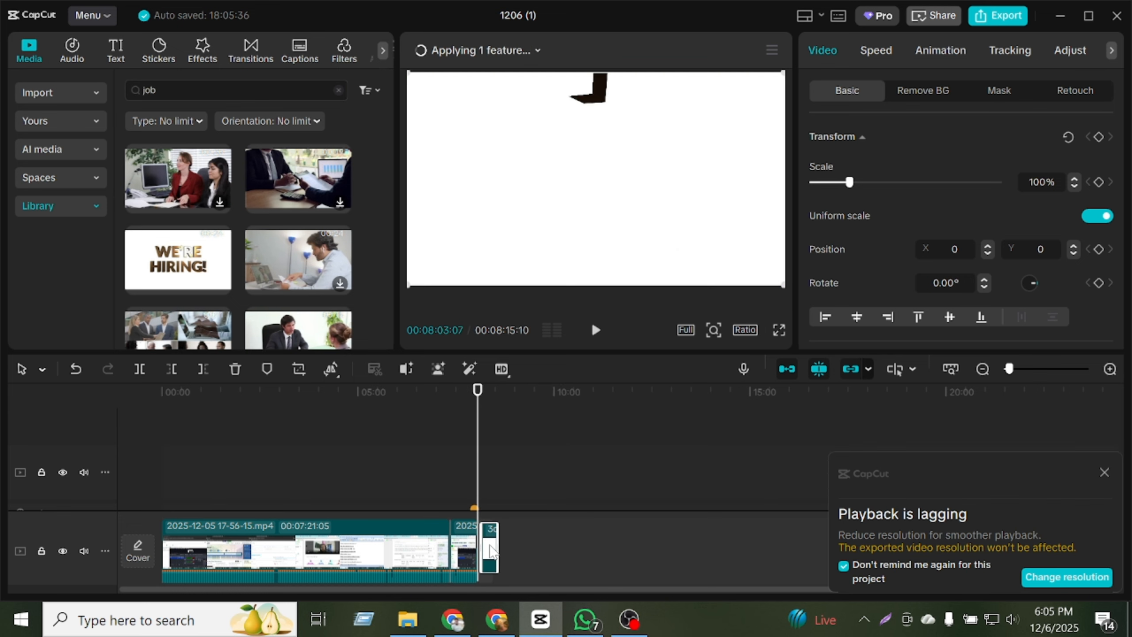
left_click(596, 330)
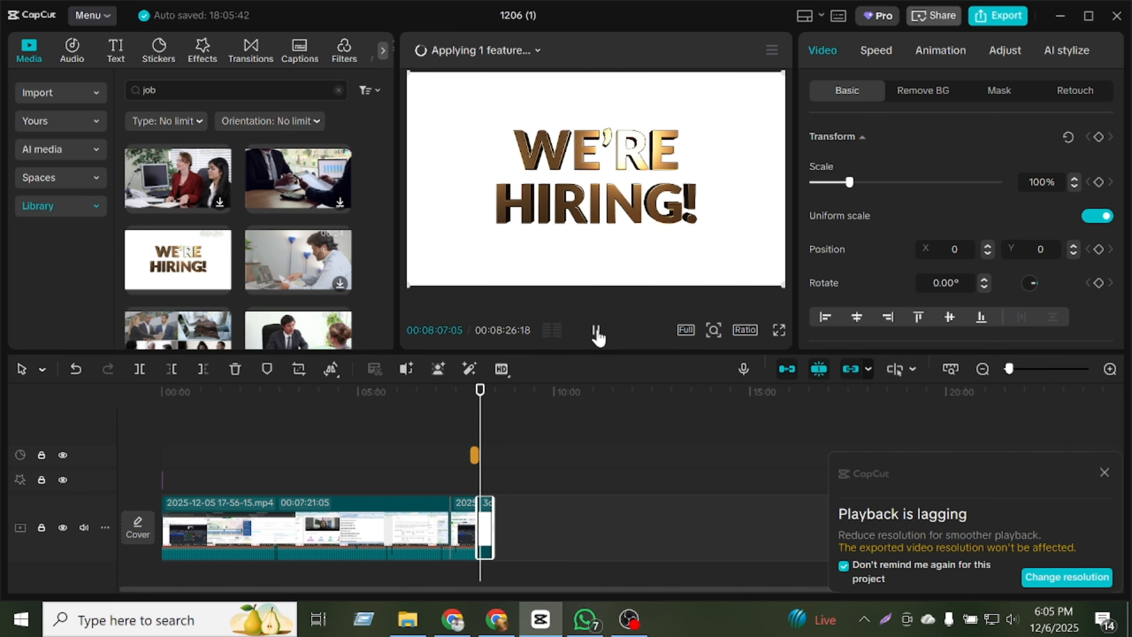
left_click(596, 332)
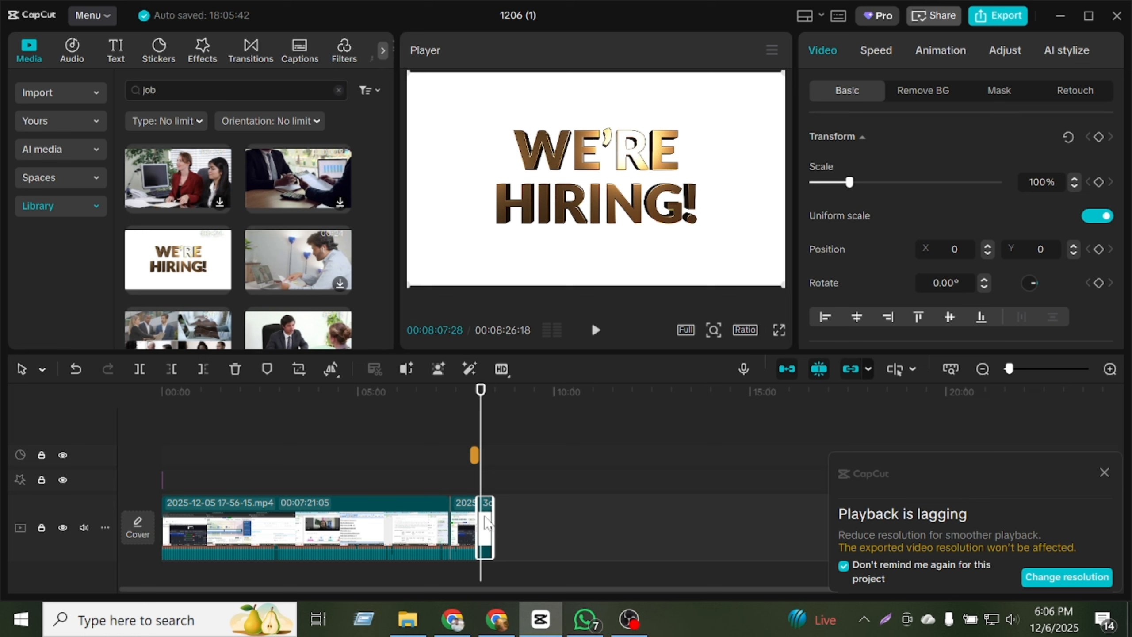
key("Delete")
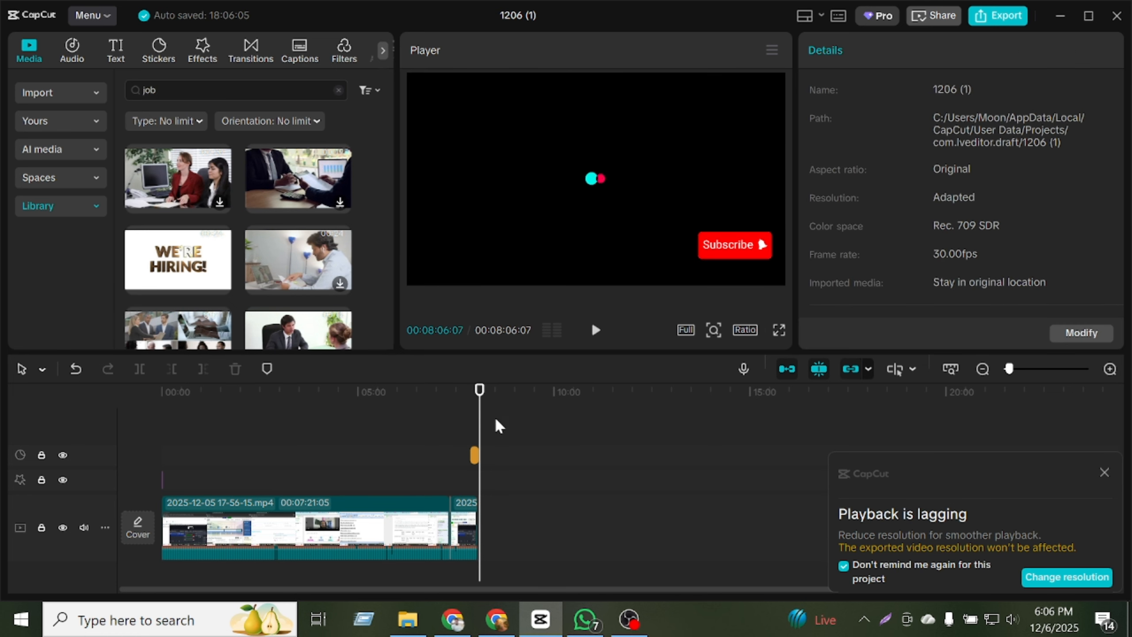
Move the playhead back to about 00:02:19 and open the project's export settings.
left_click_drag(480, 404, 253, 434)
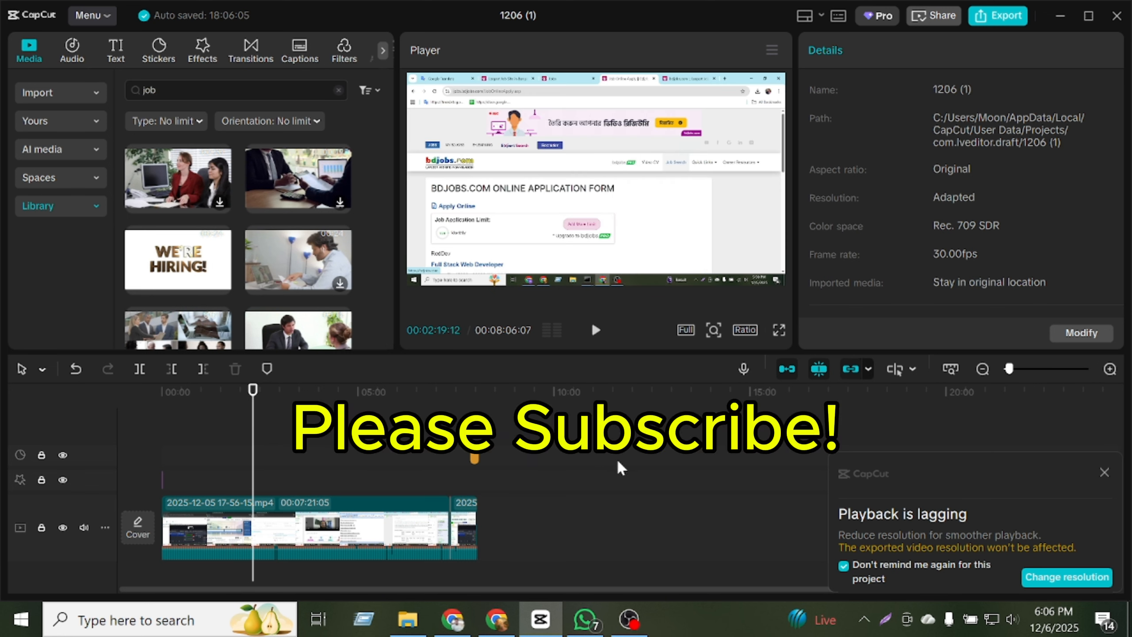
left_click(977, 20)
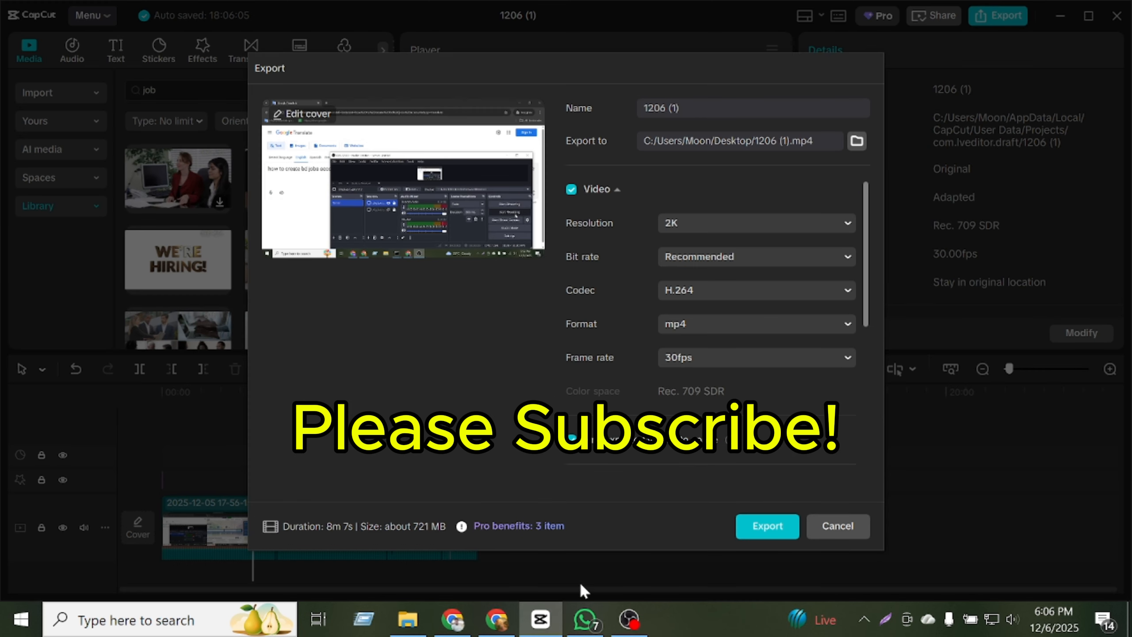